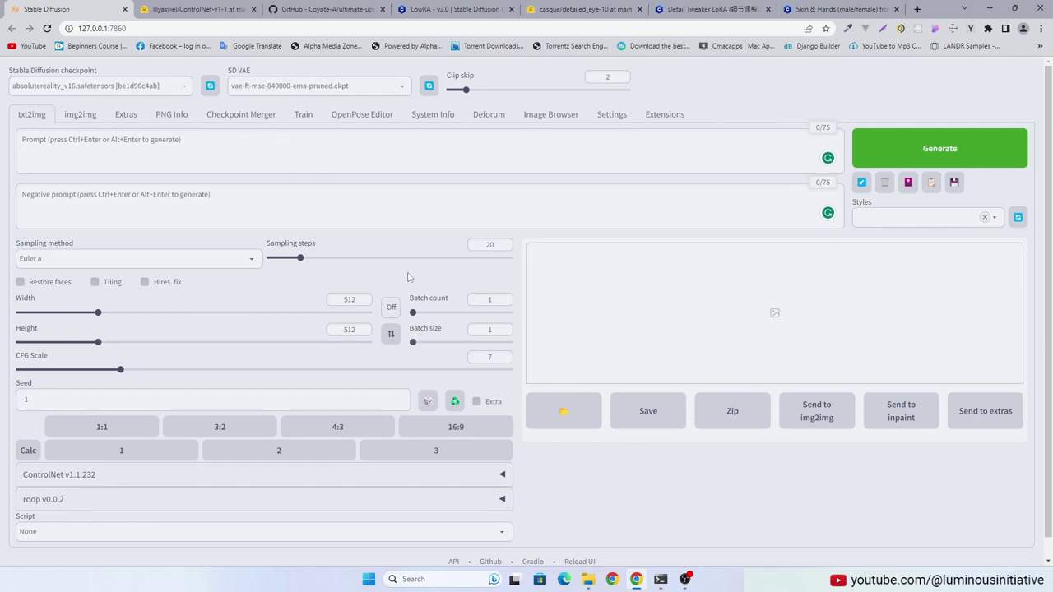
- Review the ControlNet settings, then switch to the ControlNet-v1-1 model file list on Hugging Face
left_click(502, 474)
scroll(581, 469, "down", 2)
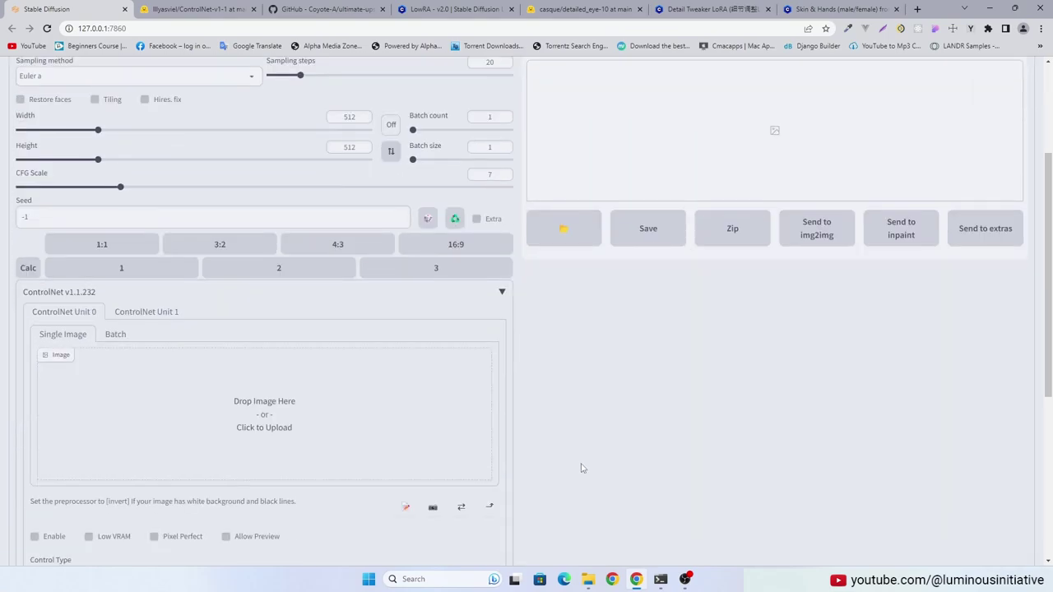
scroll(581, 468, "down", 2)
scroll(581, 468, "down", 1)
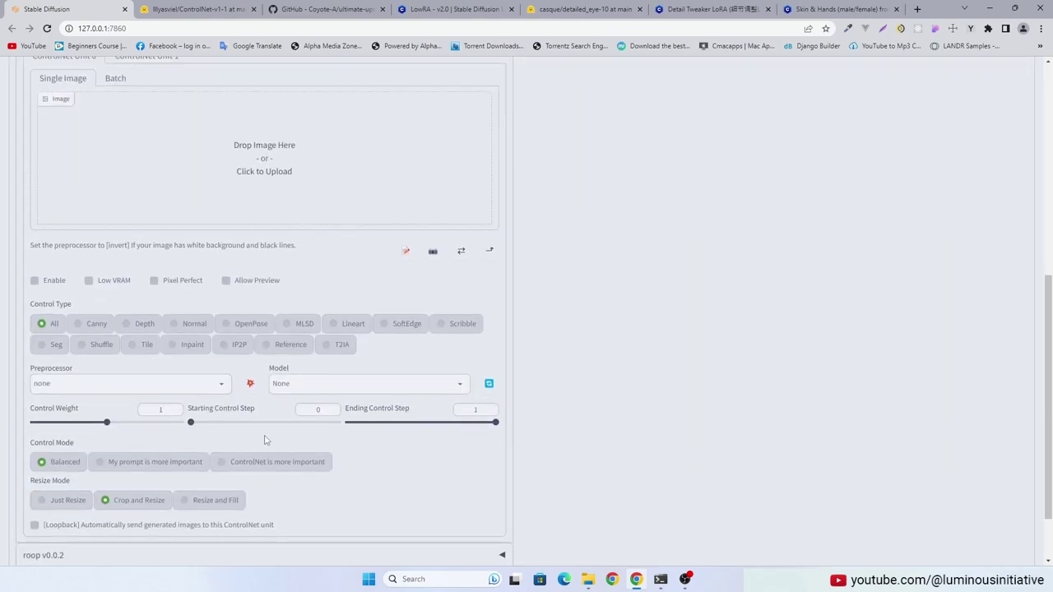
scroll(726, 419, "up", 5)
left_click(502, 180)
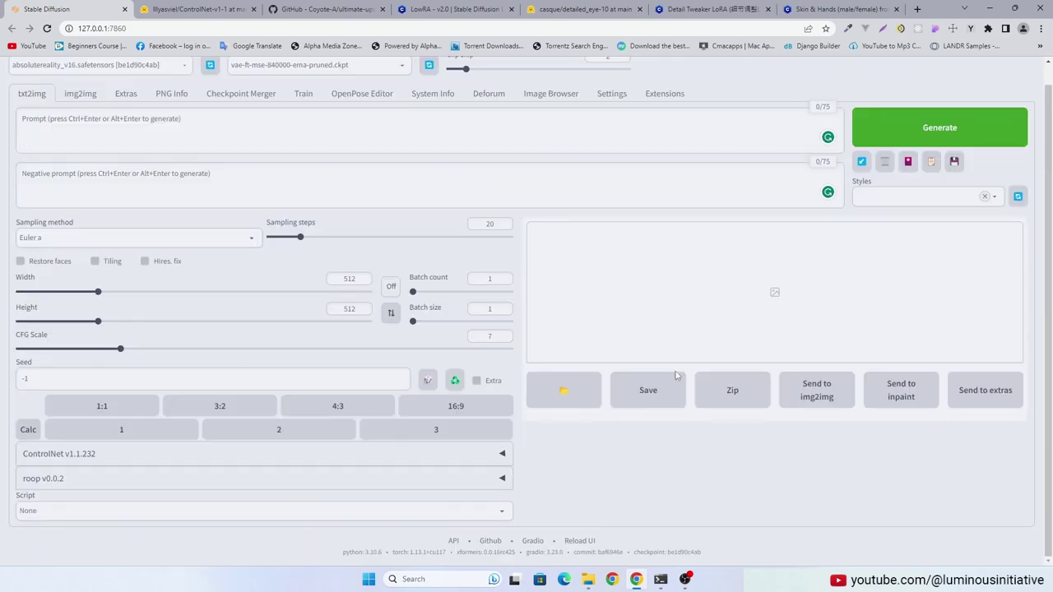
left_click(180, 7)
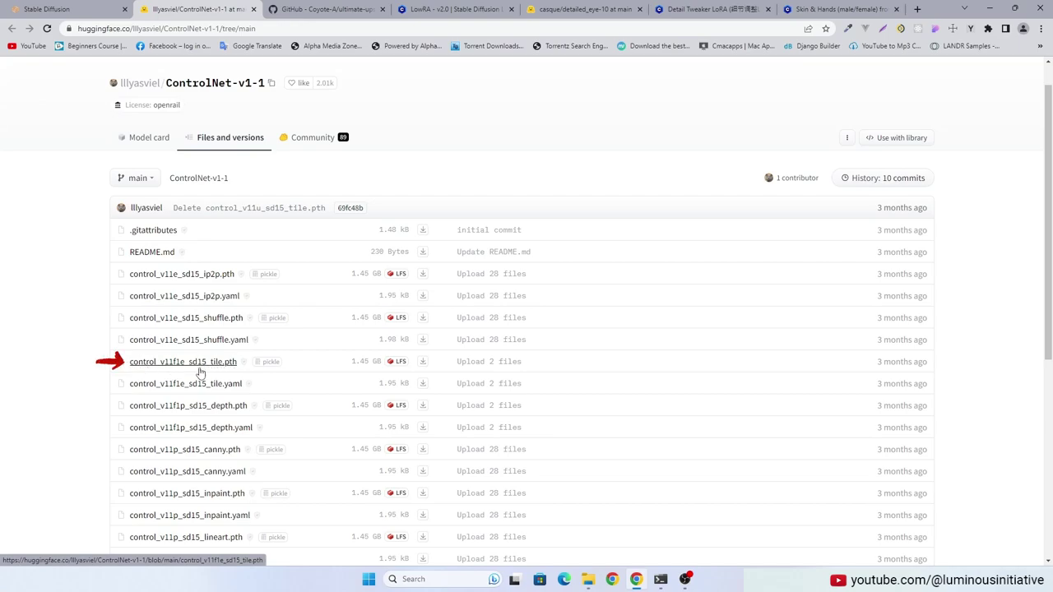
- Close the ControlNet model page and copy the ultimate-upscale repository's HTTPS clone address
key("ctrl+w")
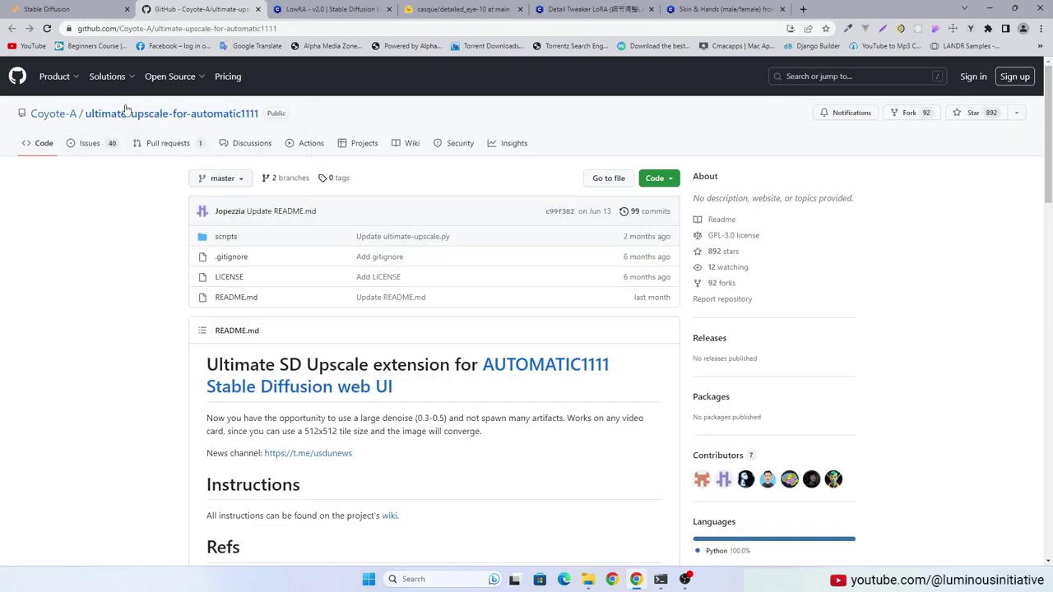
left_click(81, 10)
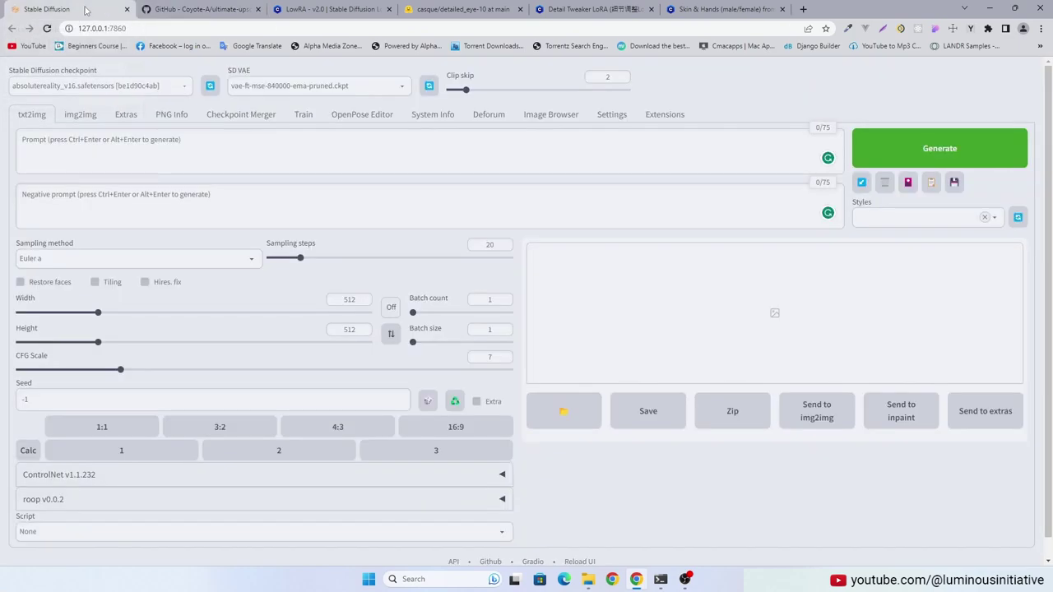
left_click(211, 8)
left_click(658, 178)
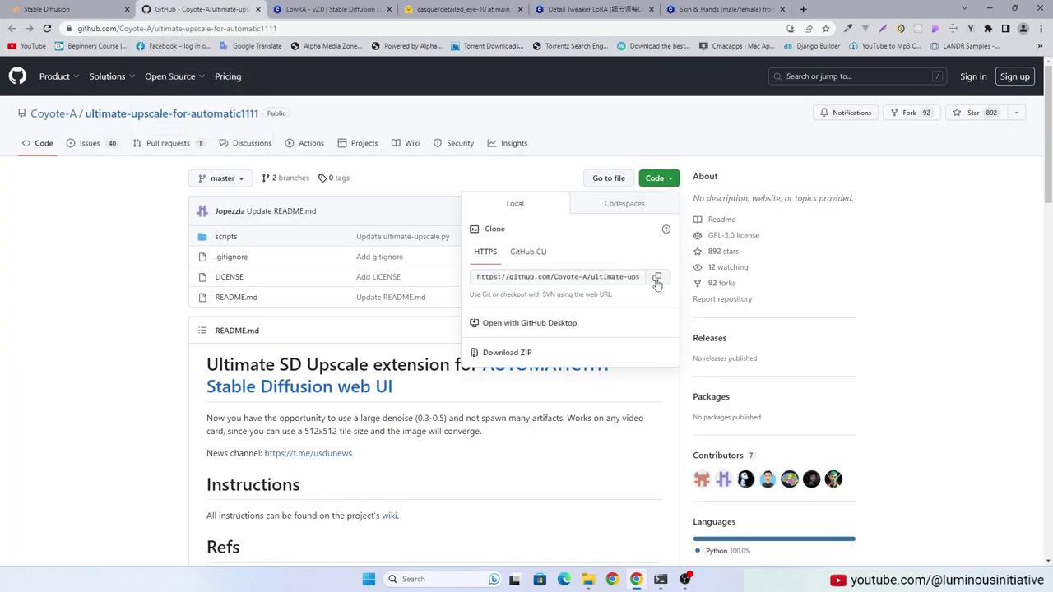
left_click(658, 278)
- Go to the web UI's Extensions page and show the Available extensions
left_click(659, 178)
left_click(98, 10)
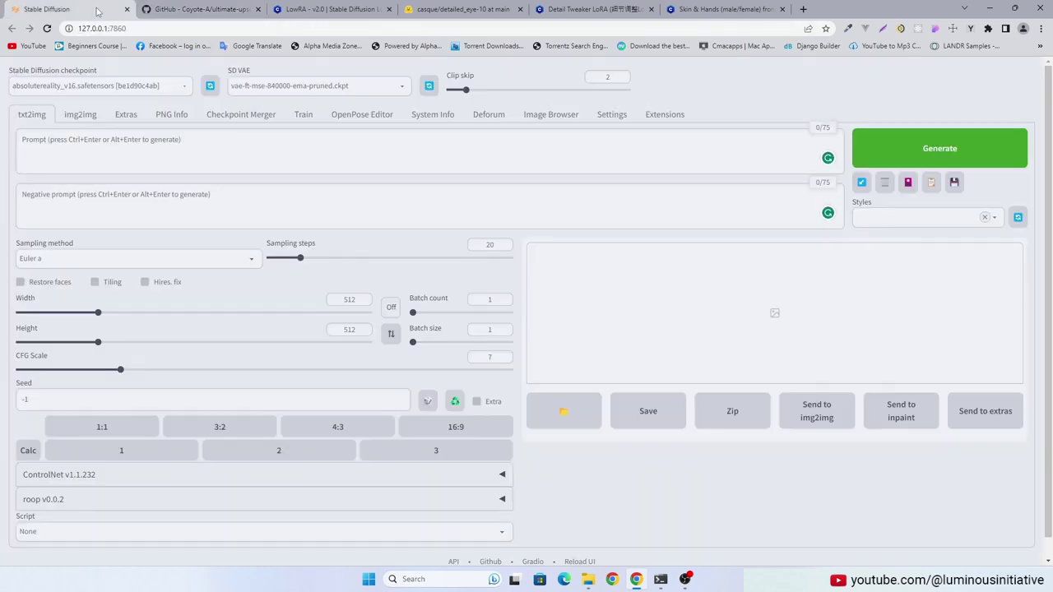
left_click(663, 117)
left_click(93, 138)
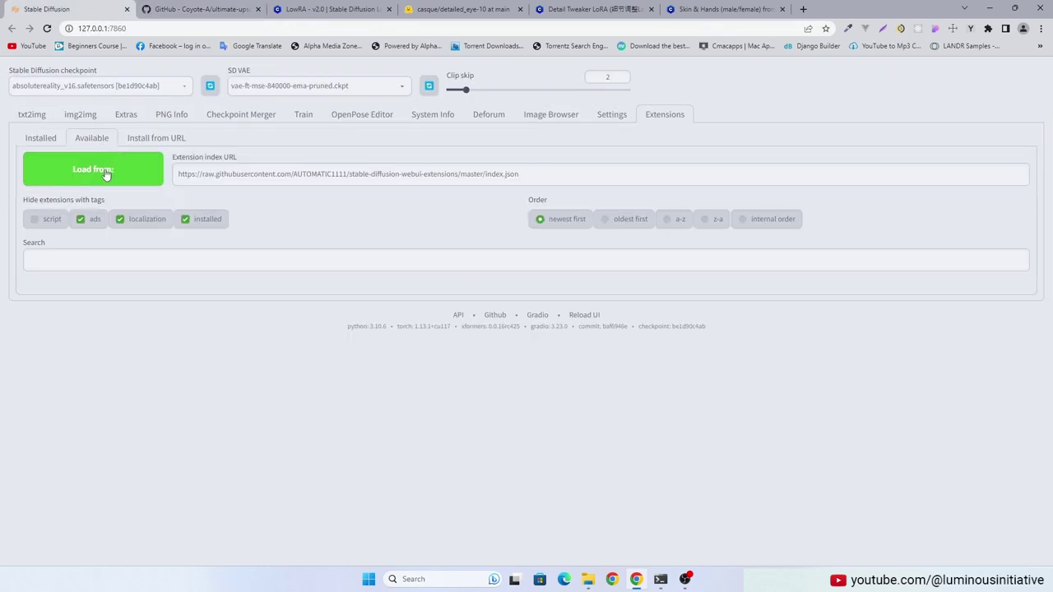
- Load the extension index, search 'upscale', and confirm Ultimate SD Upscale is already installed
left_click(112, 170)
left_click(147, 283)
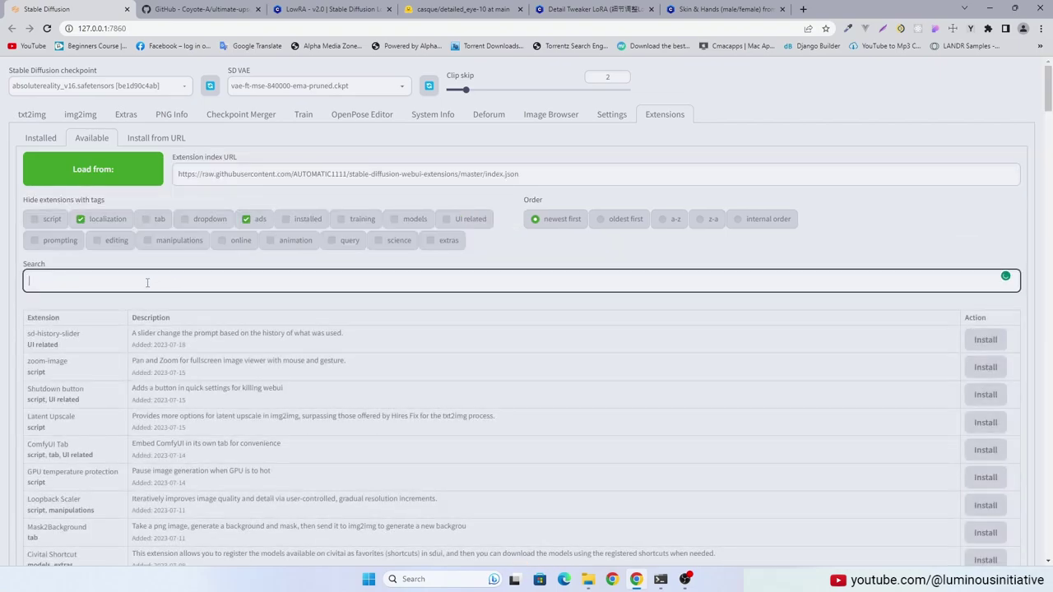
type("upscale")
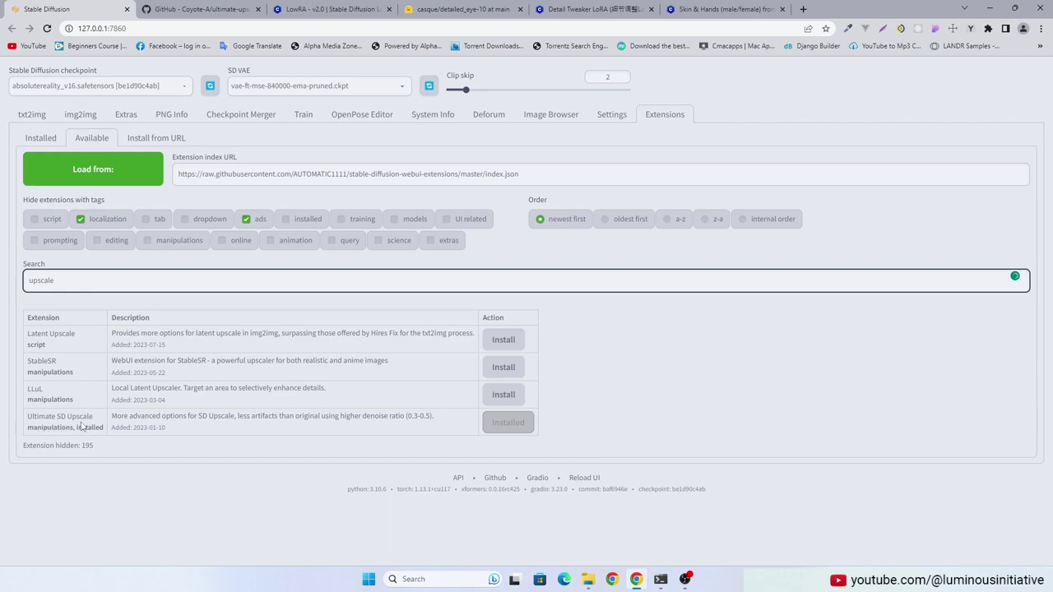
left_click(40, 138)
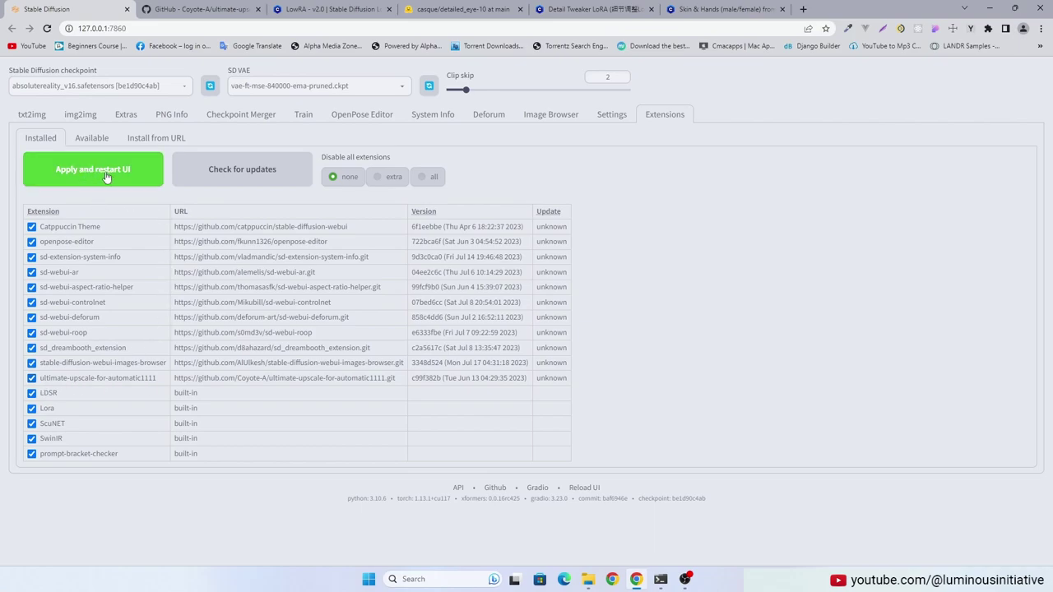
left_click(33, 116)
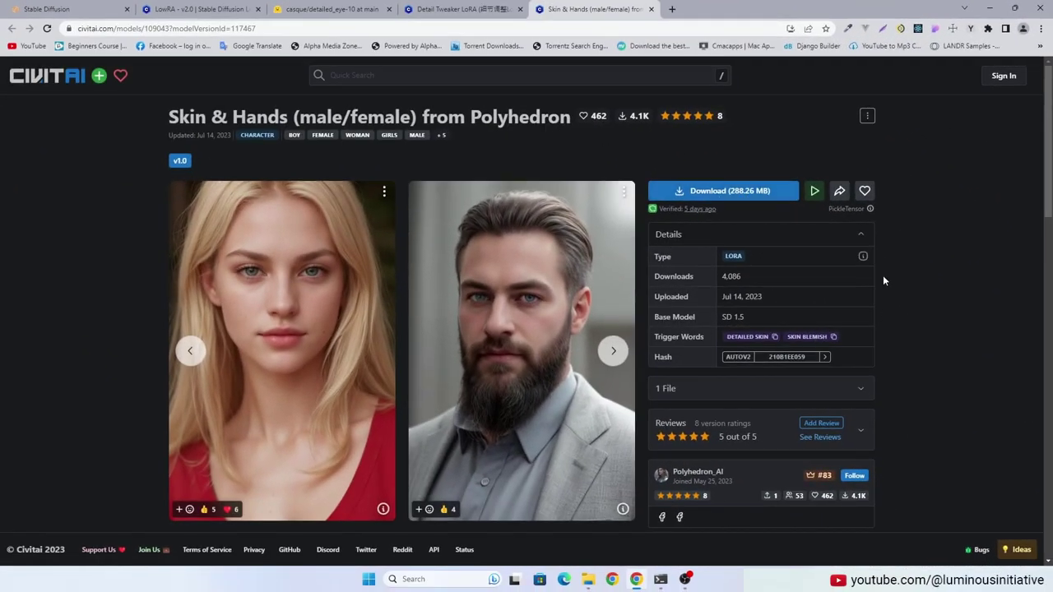
- Close the Skin & Hands, Detail Tweaker and detailed_eye-10 tabs, leaving the LowRA page
left_click(651, 9)
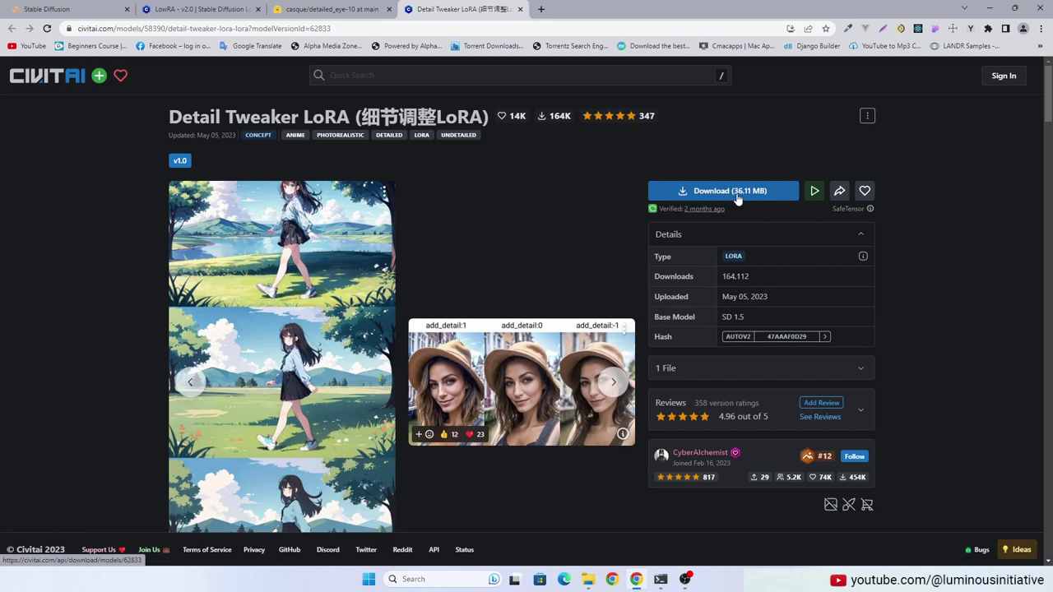
left_click(520, 9)
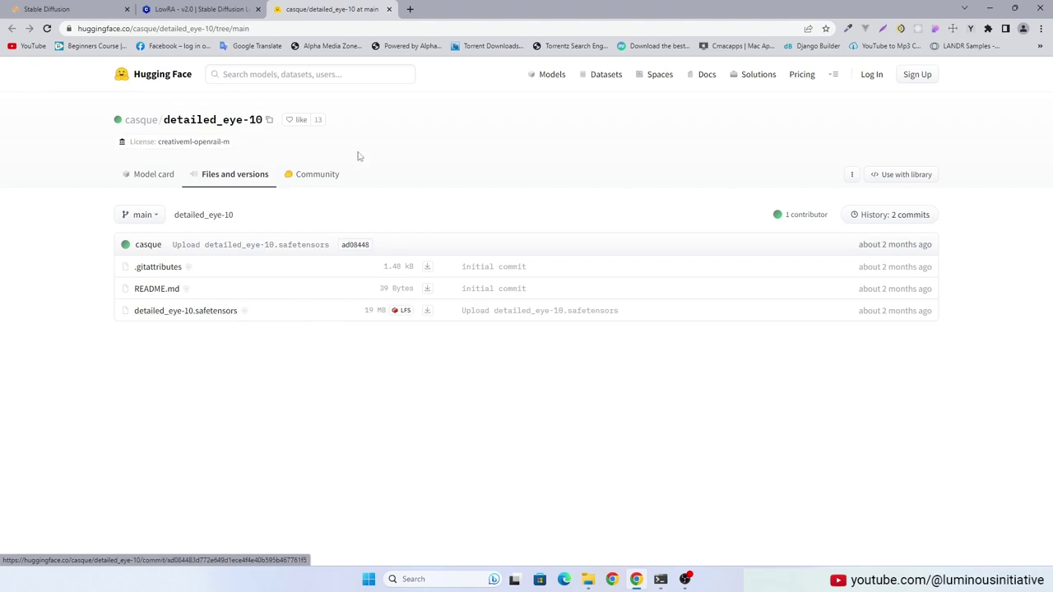
left_click(390, 9)
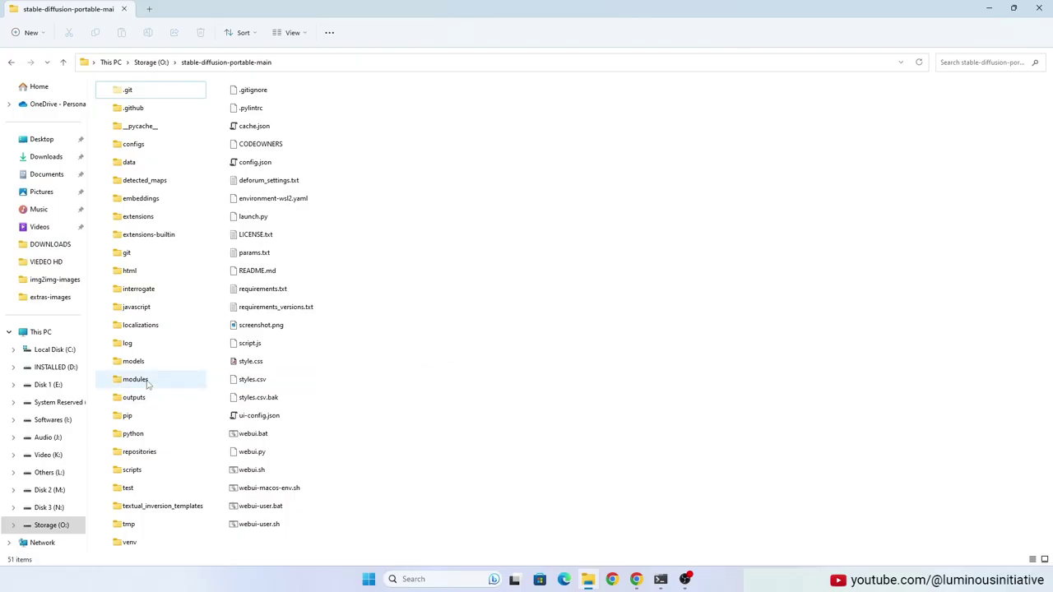
- Browse into models\Lora to view the nine downloaded LoRA files
double_click(142, 363)
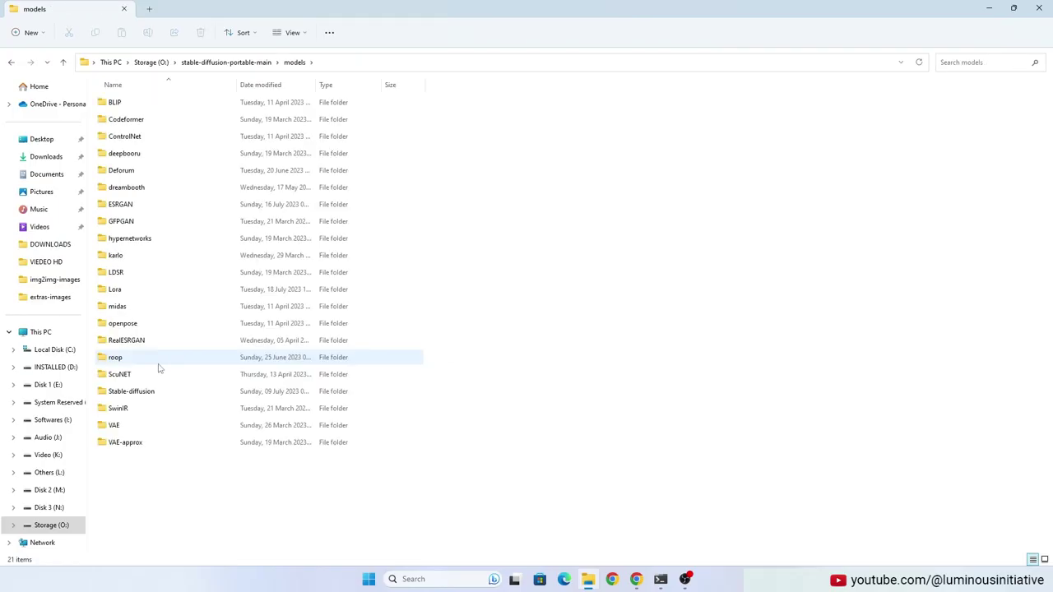
double_click(118, 294)
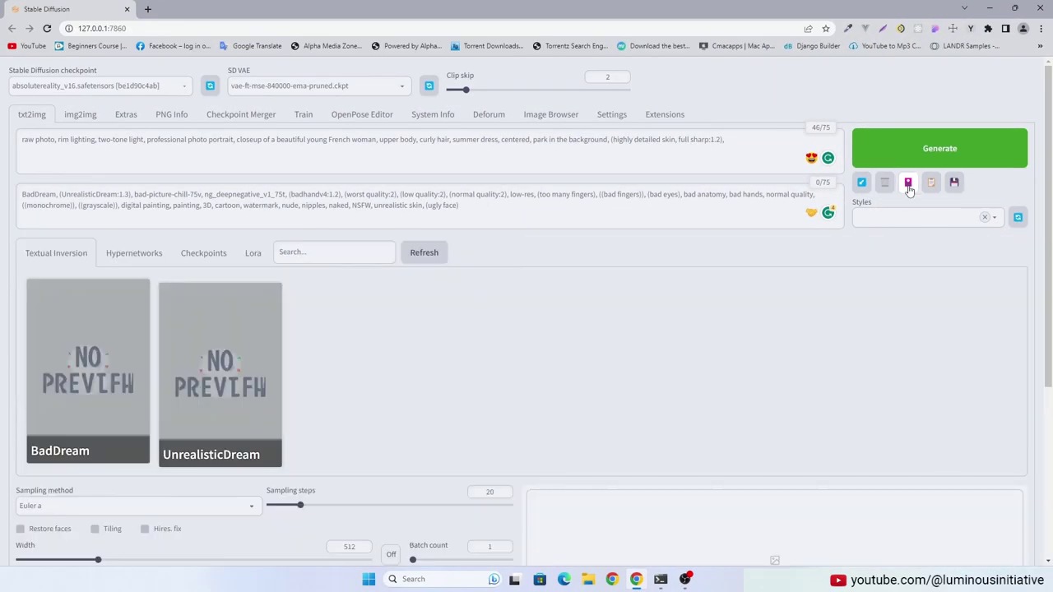
- Add the polyhedron_skinny_all LoRA to the prompt from the Lora extra-networks list
left_click(253, 258)
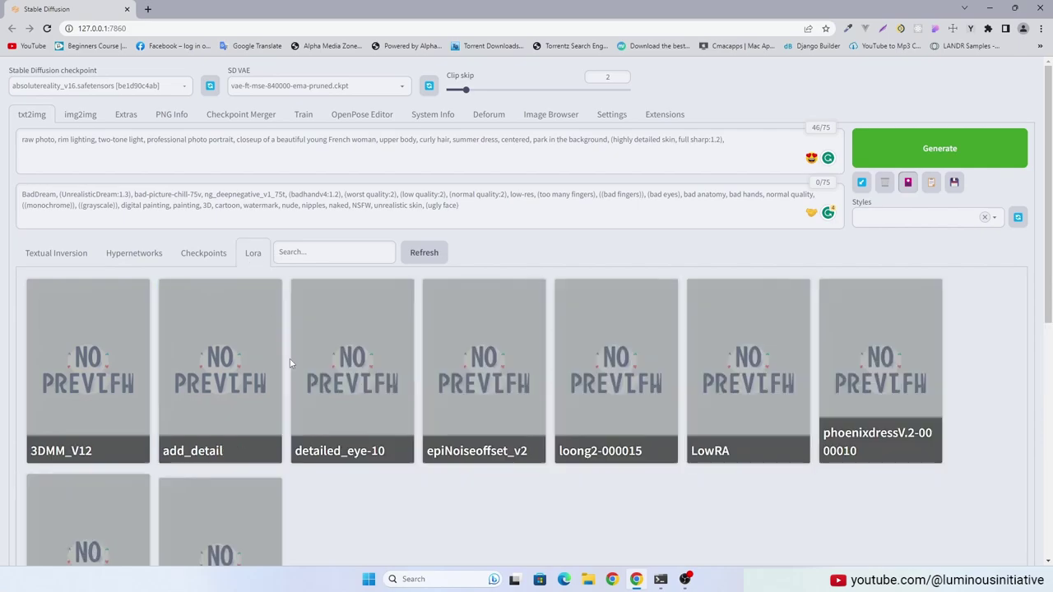
scroll(434, 496, "down", 2)
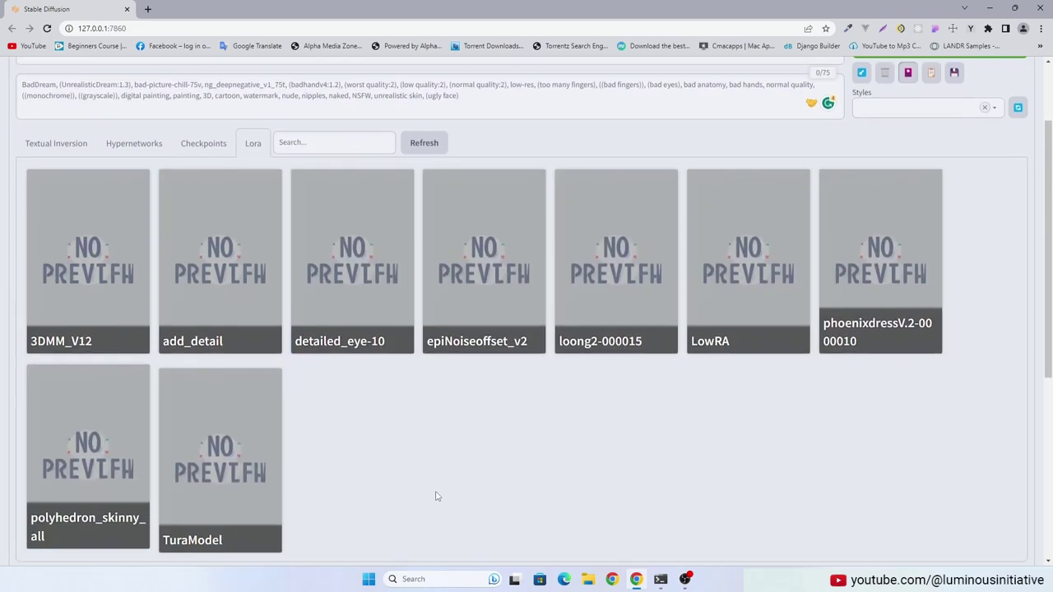
scroll(436, 497, "up", 2)
scroll(489, 512, "down", 2)
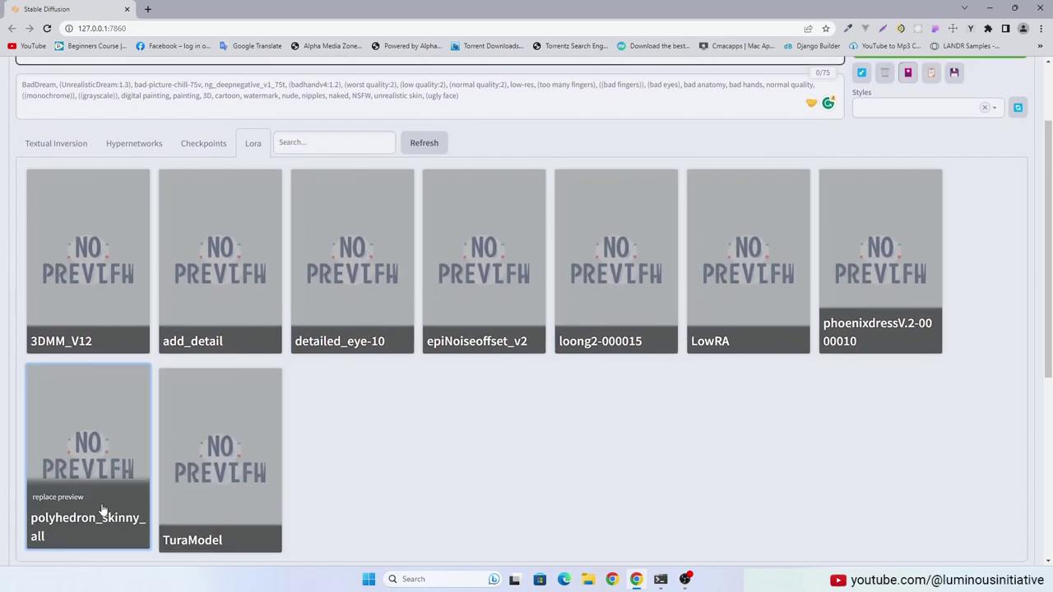
left_click(89, 525)
- Append the detailed_eye-10, add_detail and LowRA LoRAs to the prompt's end, then close the panel
scroll(543, 487, "up", 2)
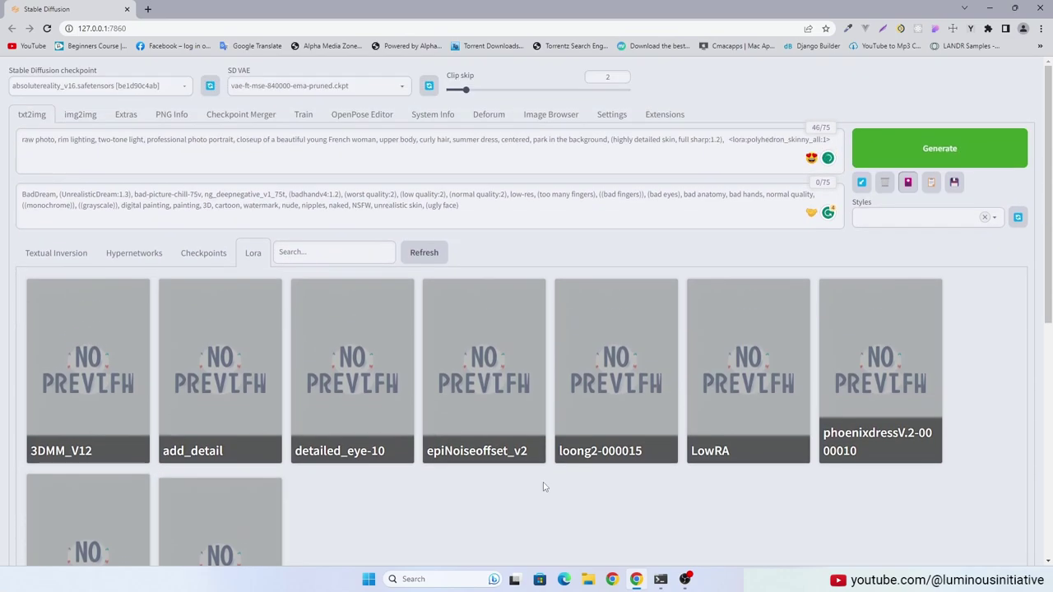
left_click(832, 140)
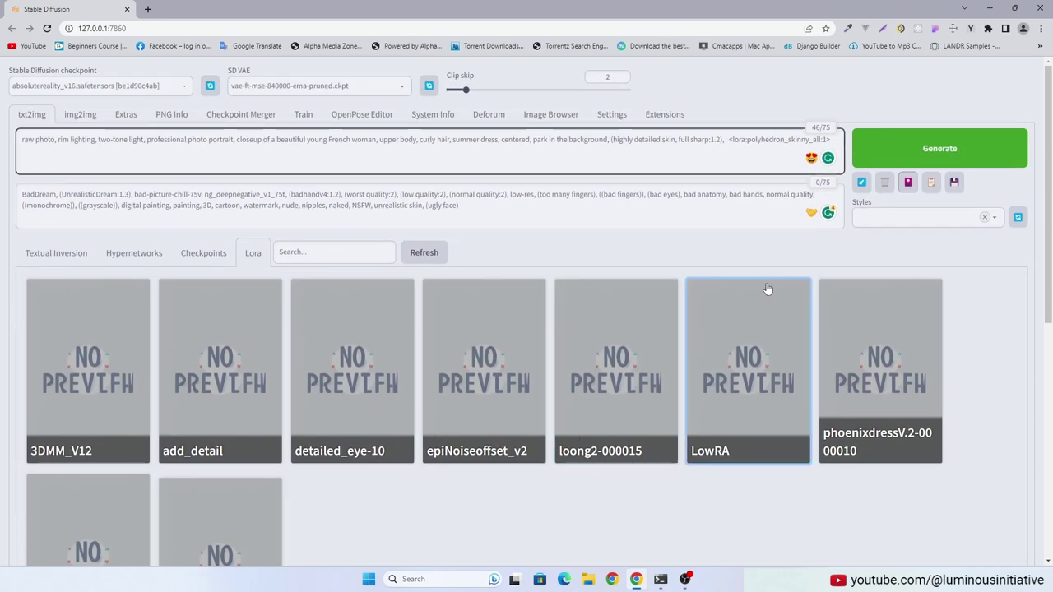
scroll(357, 436, "down", 1)
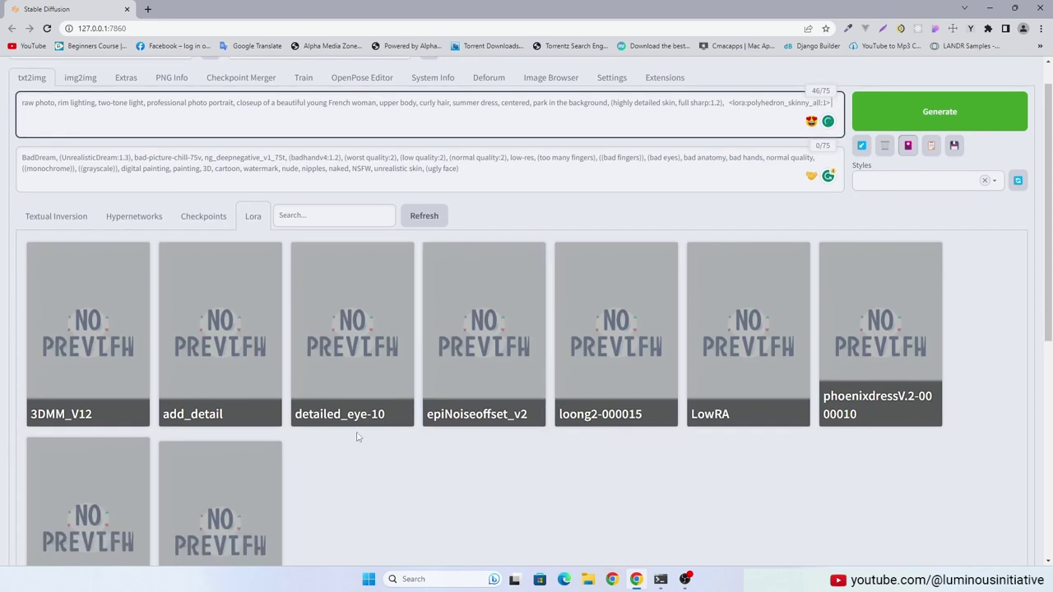
left_click(346, 416)
left_click(206, 417)
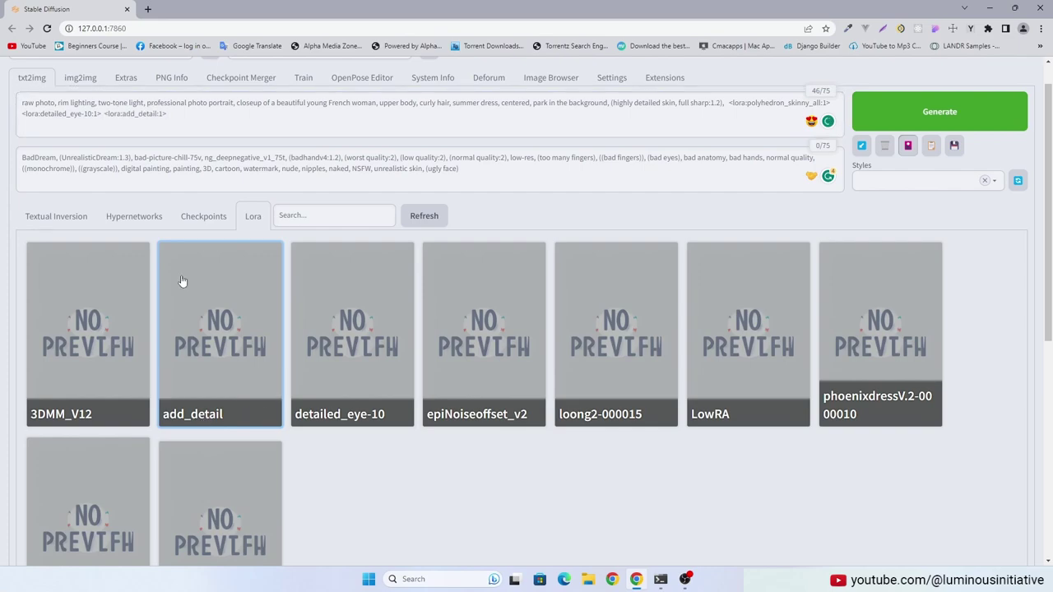
left_click(726, 421)
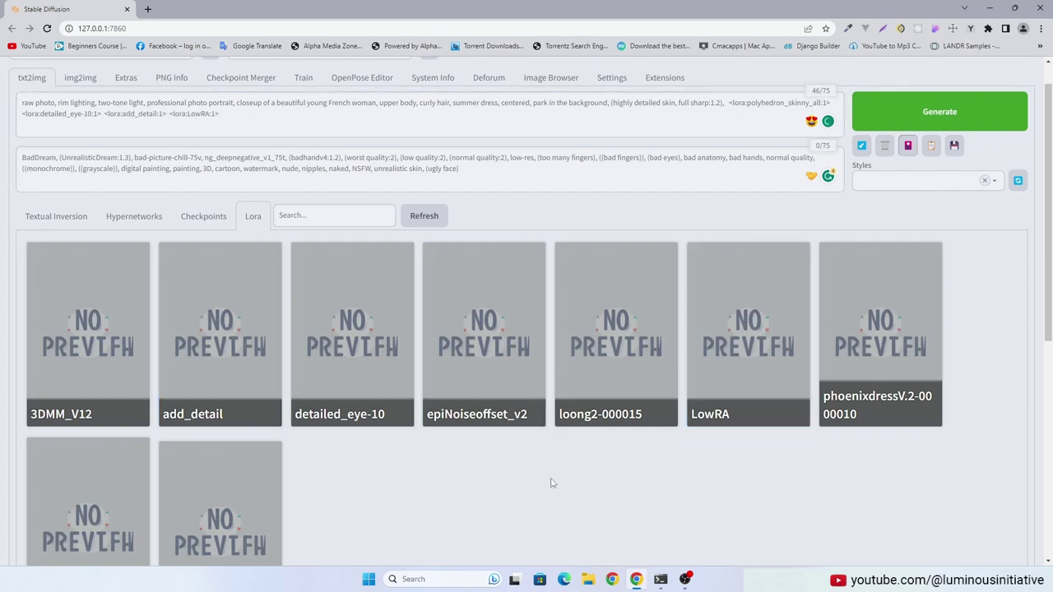
scroll(553, 480, "up", 1)
left_click(908, 182)
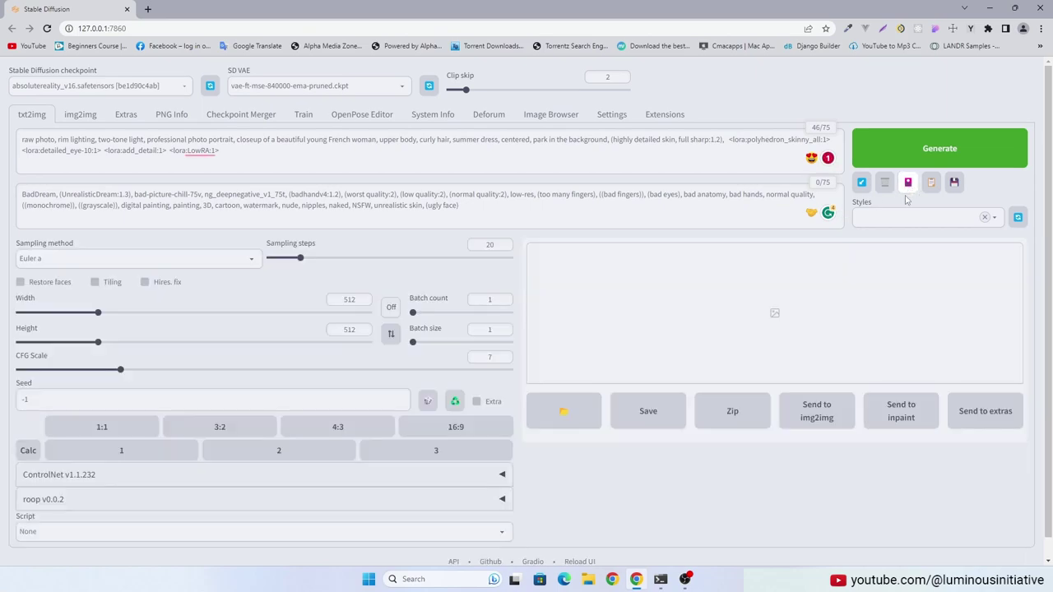
- Change LoRA weights to 0.2 polyhedron_skinny_all, 0.3 detailed_eye-10, 0.4 add_detail, and clear LowRA's 1
left_click(826, 139)
key("BackSpace")
type("0")
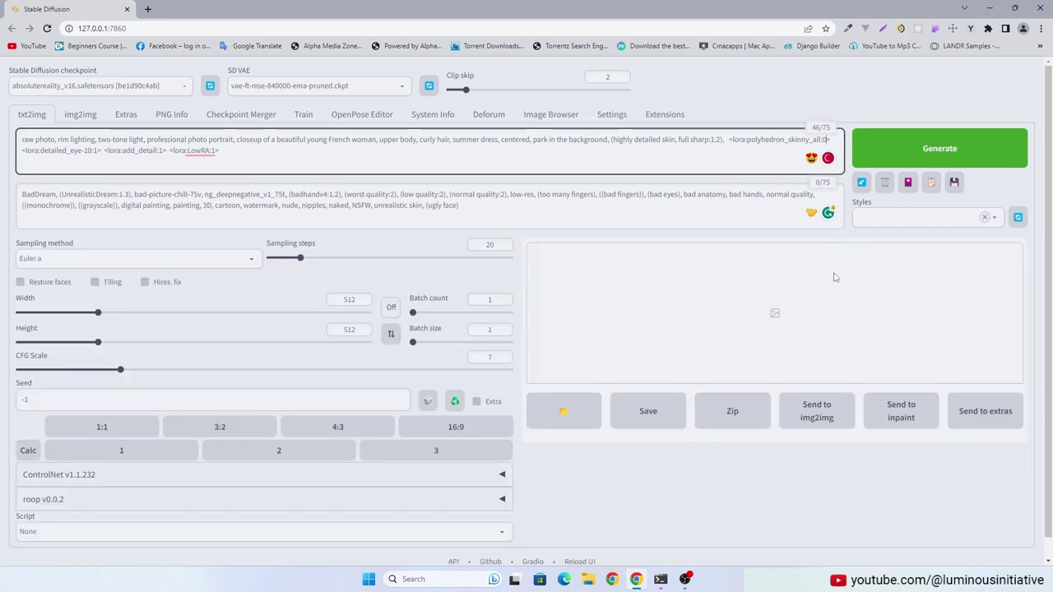
type(".2")
left_click(97, 153)
key("BackSpace")
type("0.3")
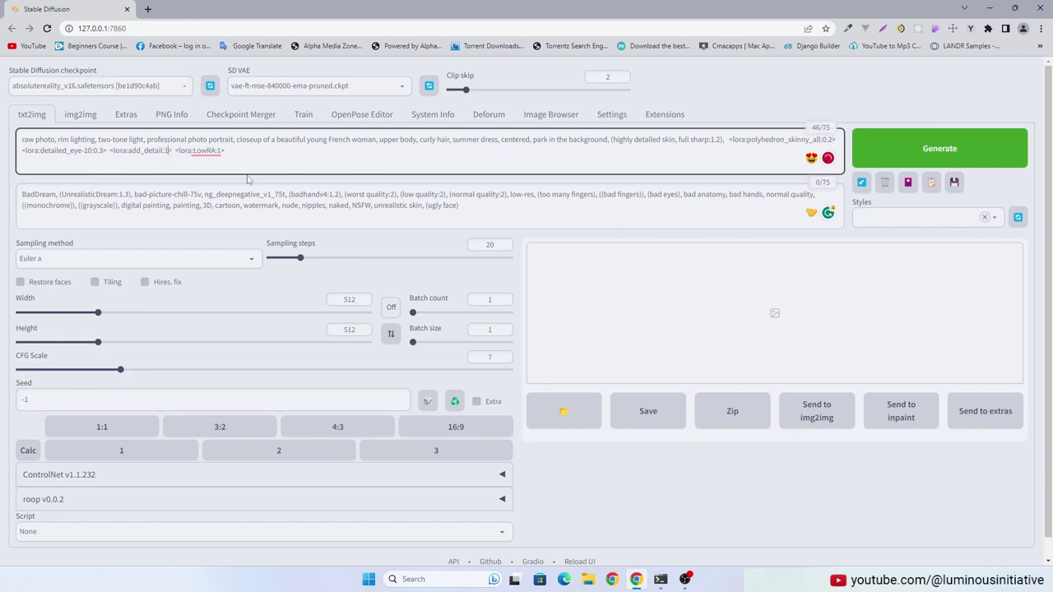
key("BackSpace")
type("0.4")
left_click(227, 152)
key("BackSpace")
key("BackSpace")
- Give LowRA a weight of 0.3 and select the DPM++ 2M Karras sampler
type(":0.3")
left_click(215, 288)
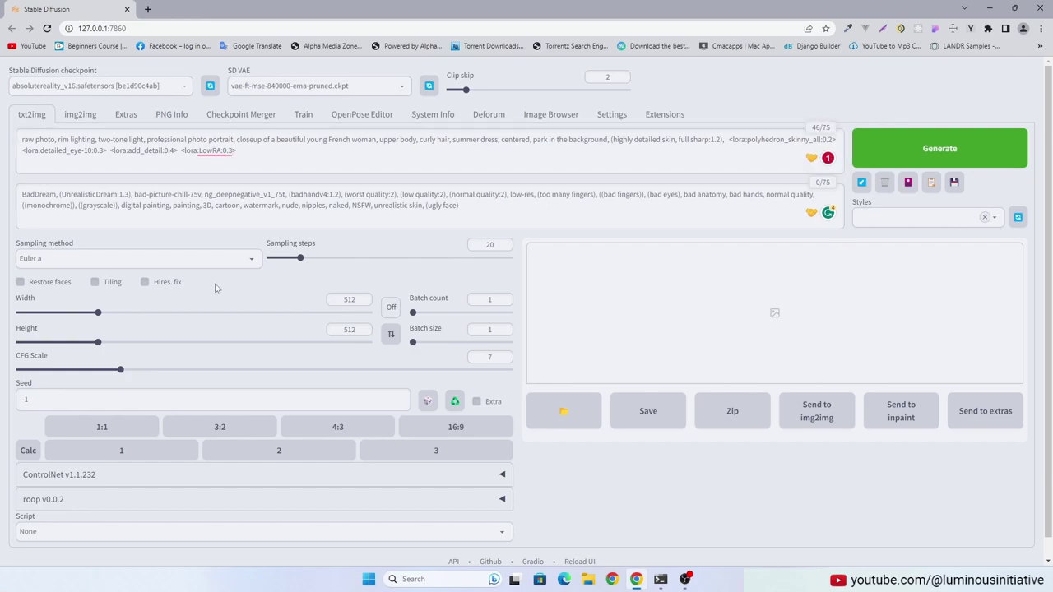
left_click(252, 260)
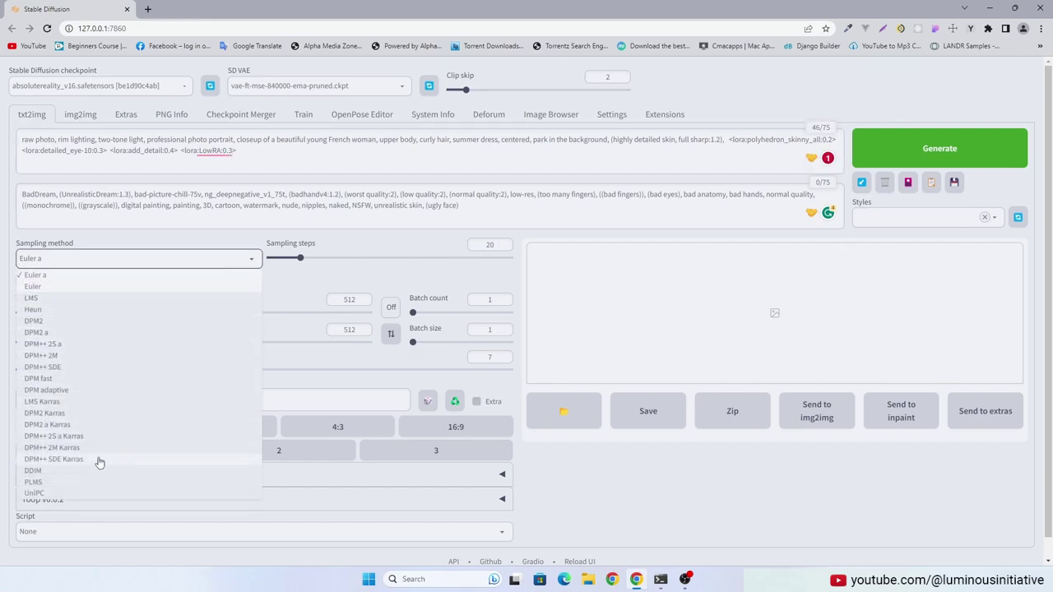
left_click(63, 449)
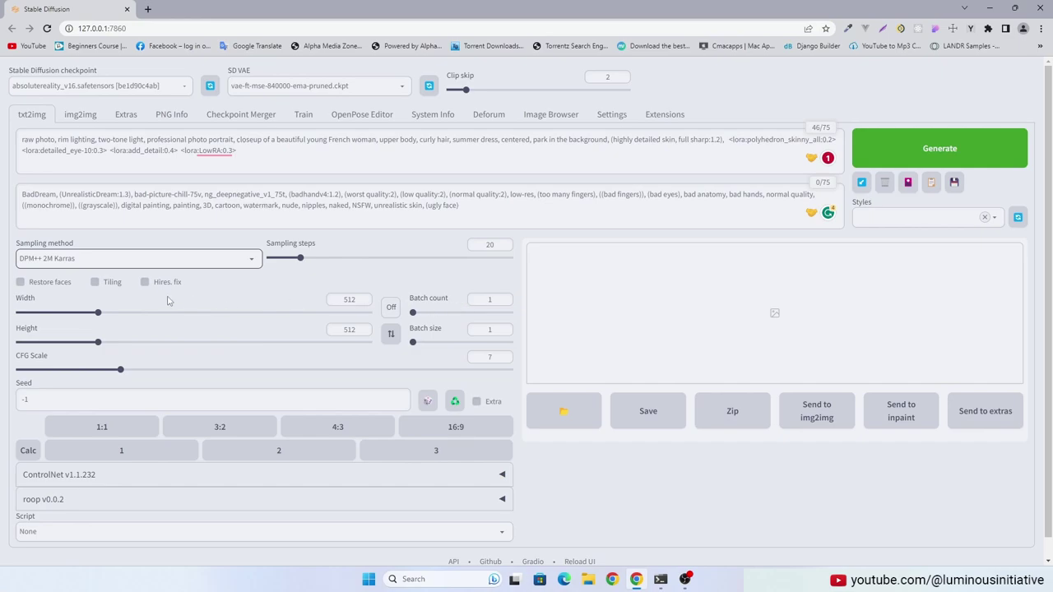
- Enable Hires. fix with SwinIR_4x upscaler, denoising 0.3 and upscale by 1
left_click(145, 284)
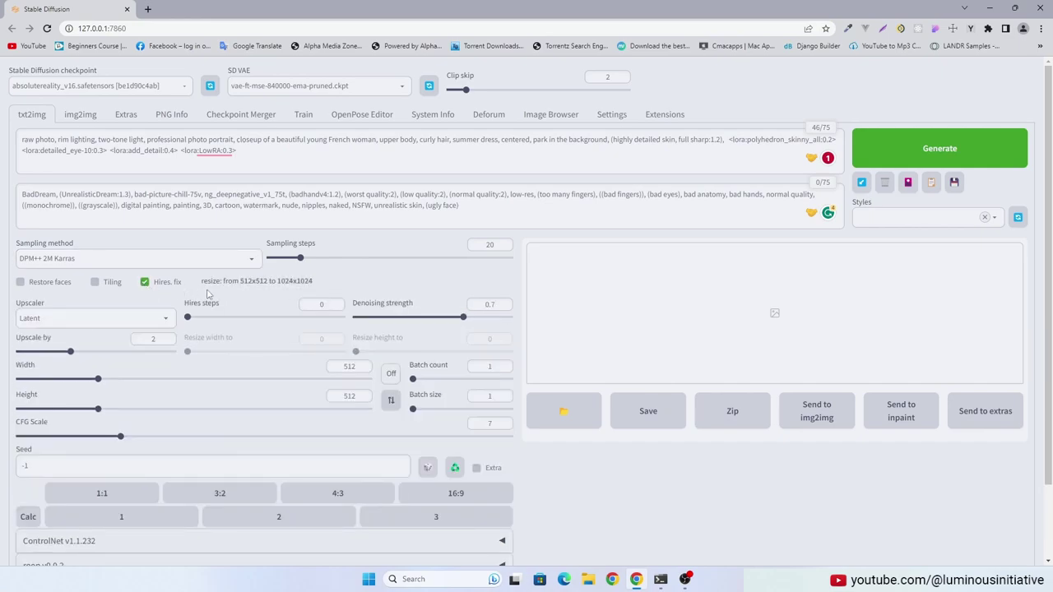
left_click(167, 321)
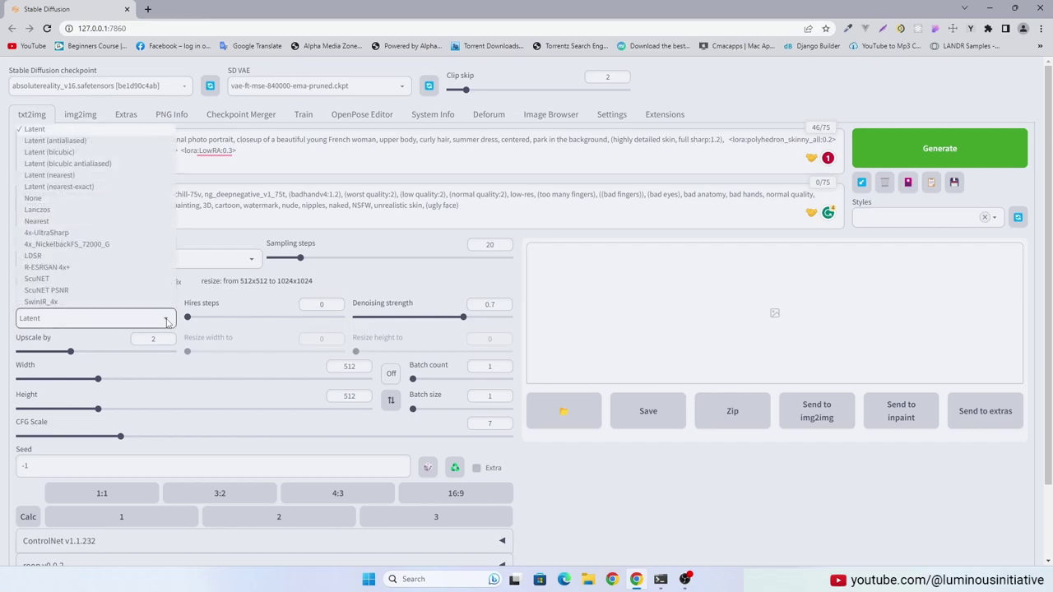
left_click(51, 304)
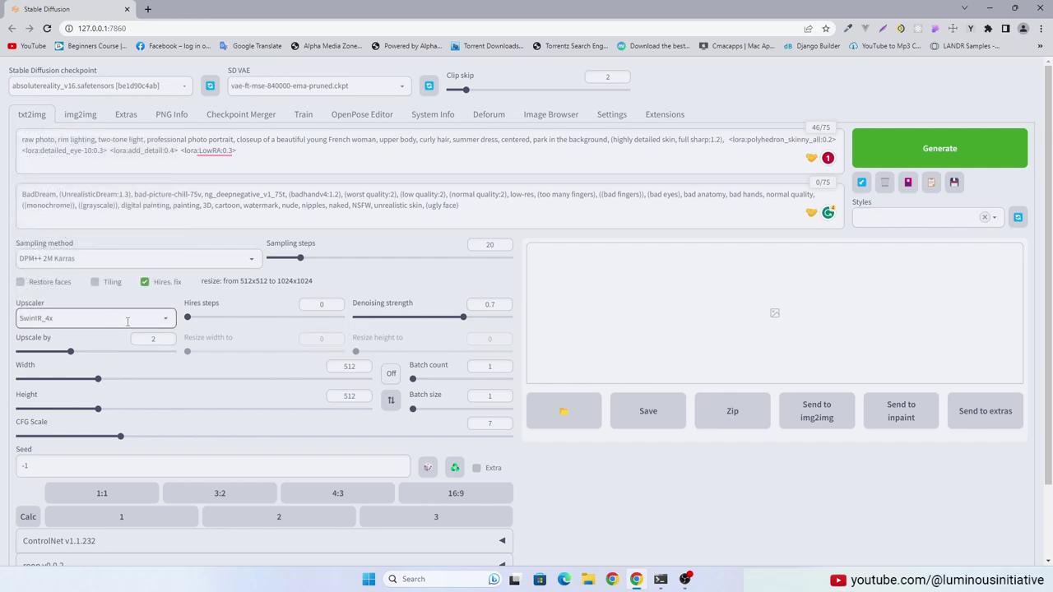
left_click_drag(463, 325, 403, 326)
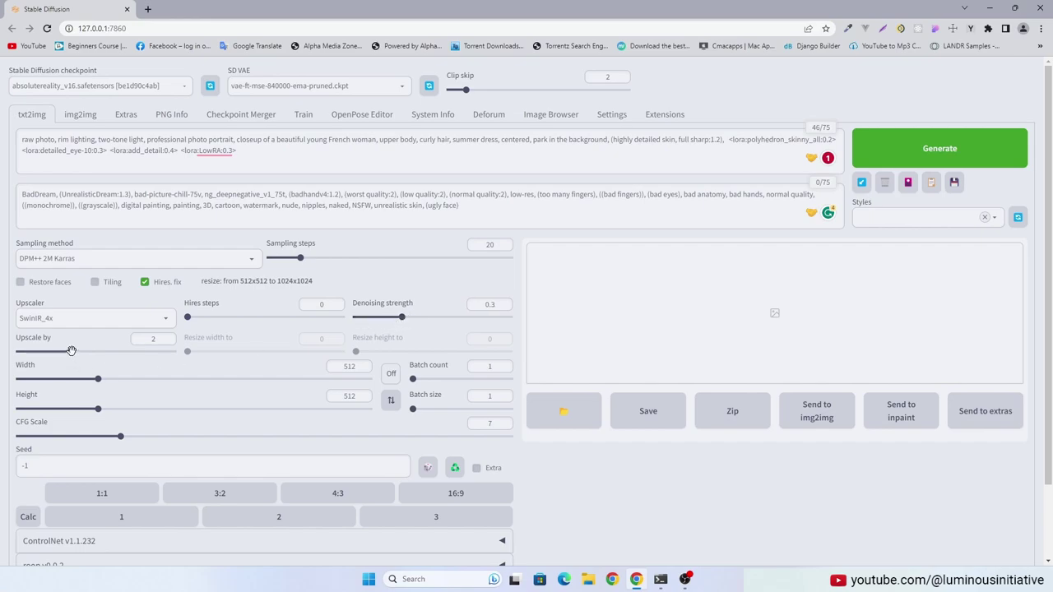
left_click_drag(72, 351, 1, 358)
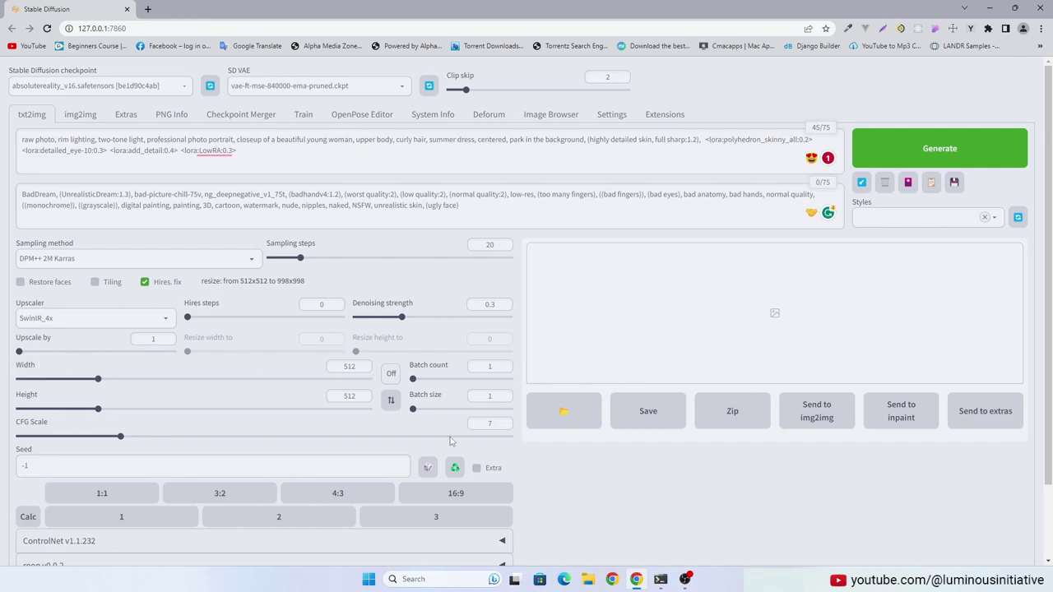
- Generate the curly-haired woman in a blue summer dress and check her full-screen
left_click(940, 155)
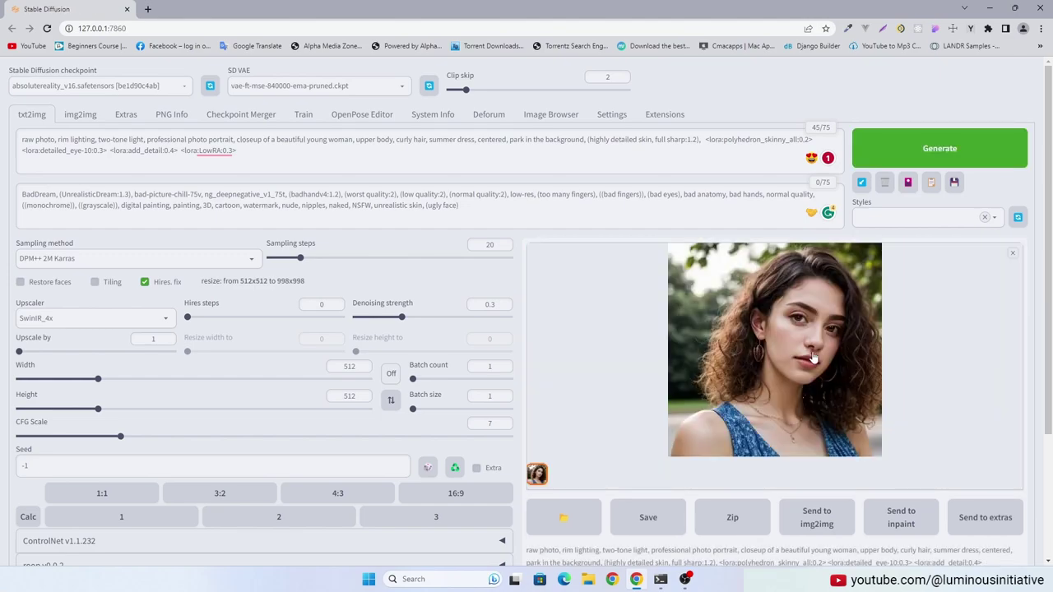
left_click(877, 326)
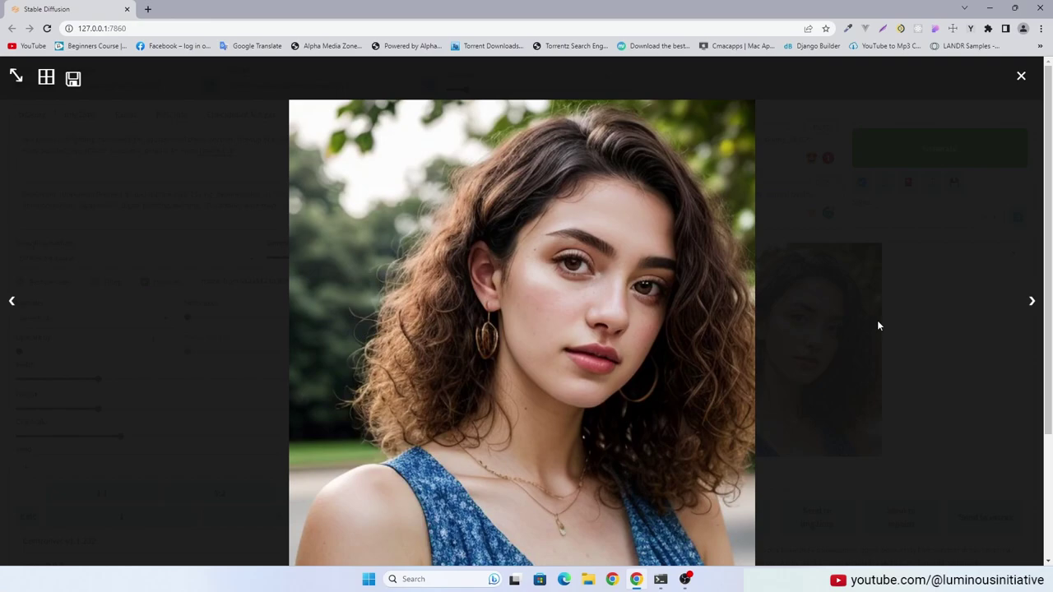
left_click(877, 327)
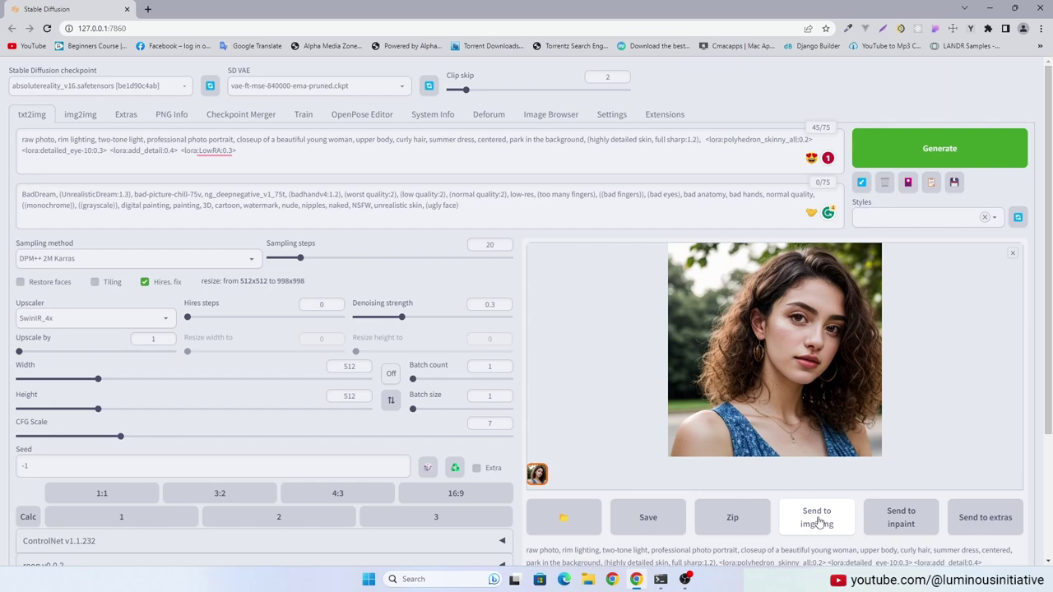
- Send the portrait to img2img, copy it into Inpaint, and mask both eyes
left_click(818, 522)
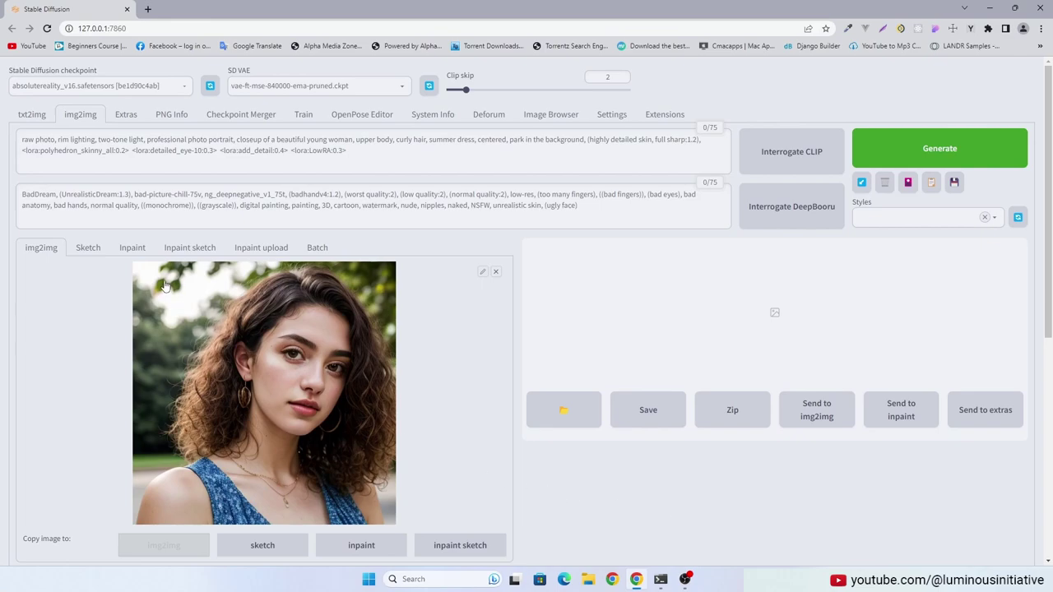
scroll(609, 485, "down", 1)
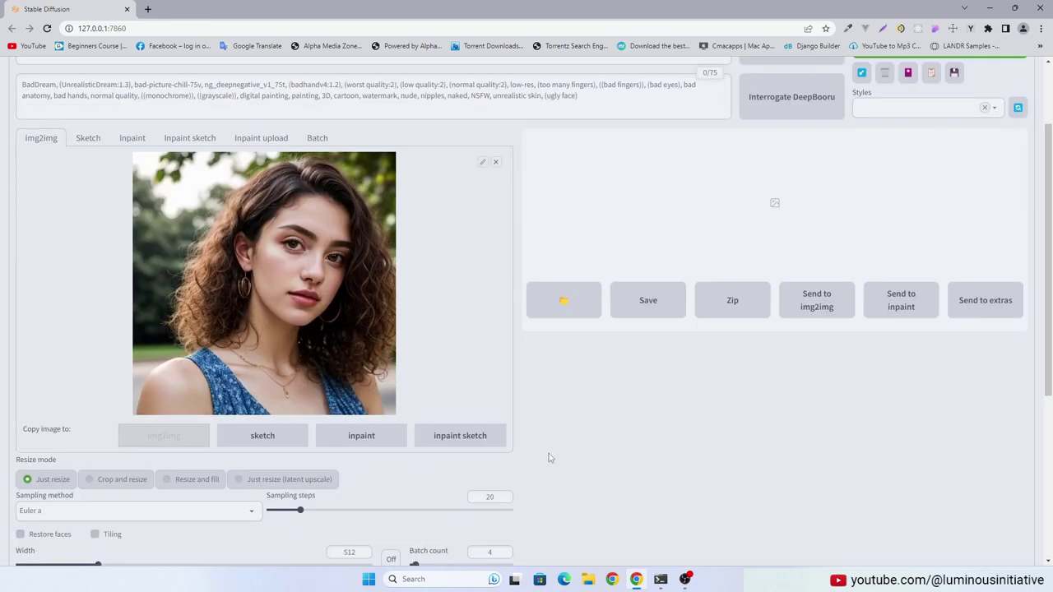
left_click(366, 439)
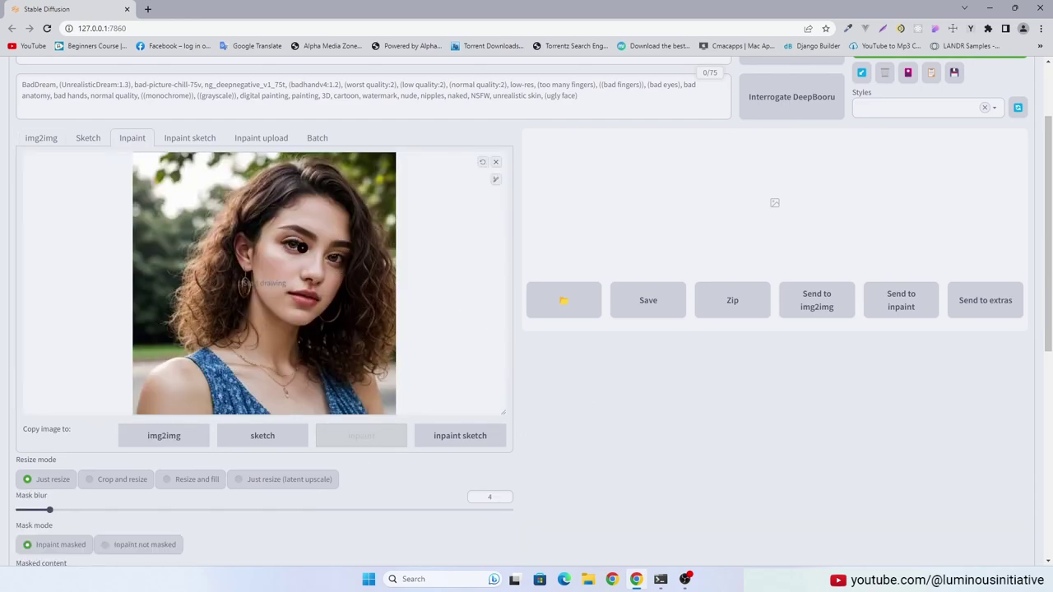
left_click_drag(295, 244, 286, 249)
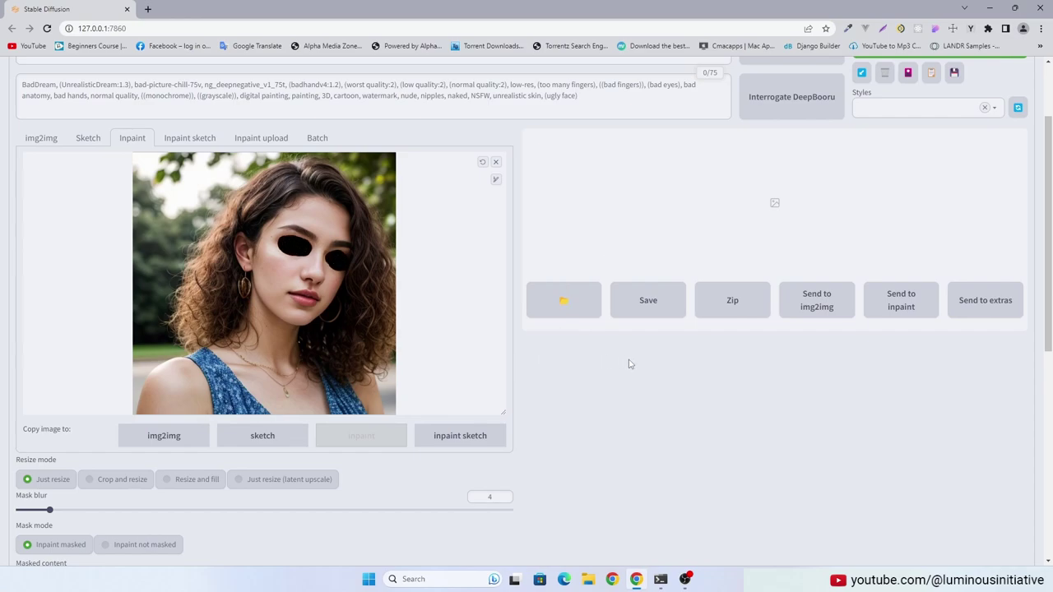
- Set inpaint area to Only masked and lower denoising strength to about 0.56
scroll(627, 364, "down", 3)
left_click(105, 403)
scroll(254, 376, "down", 3)
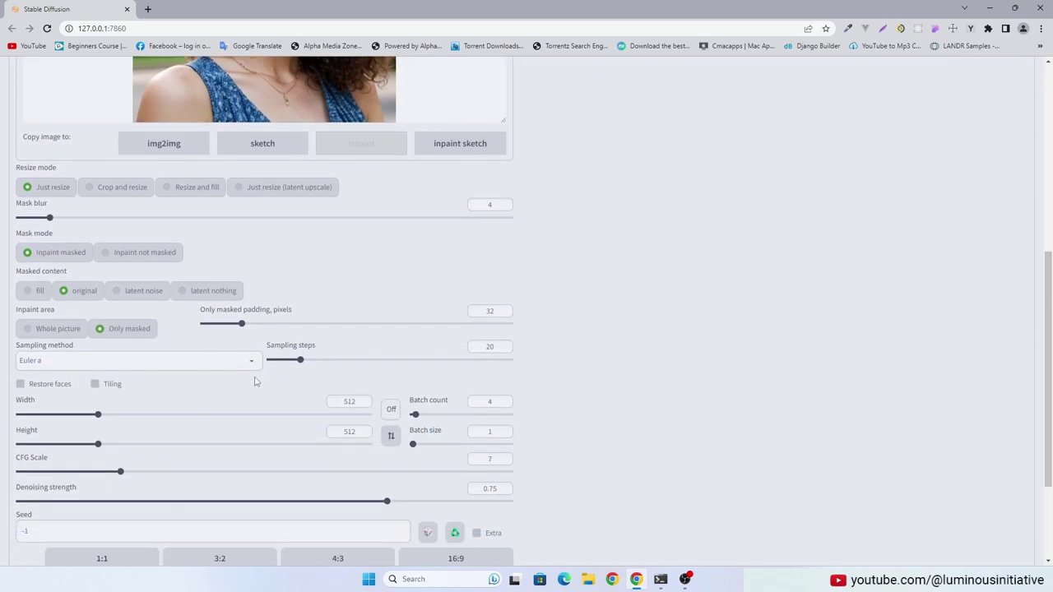
left_click_drag(387, 351, 293, 351)
scroll(425, 337, "up", 2)
left_click(254, 360)
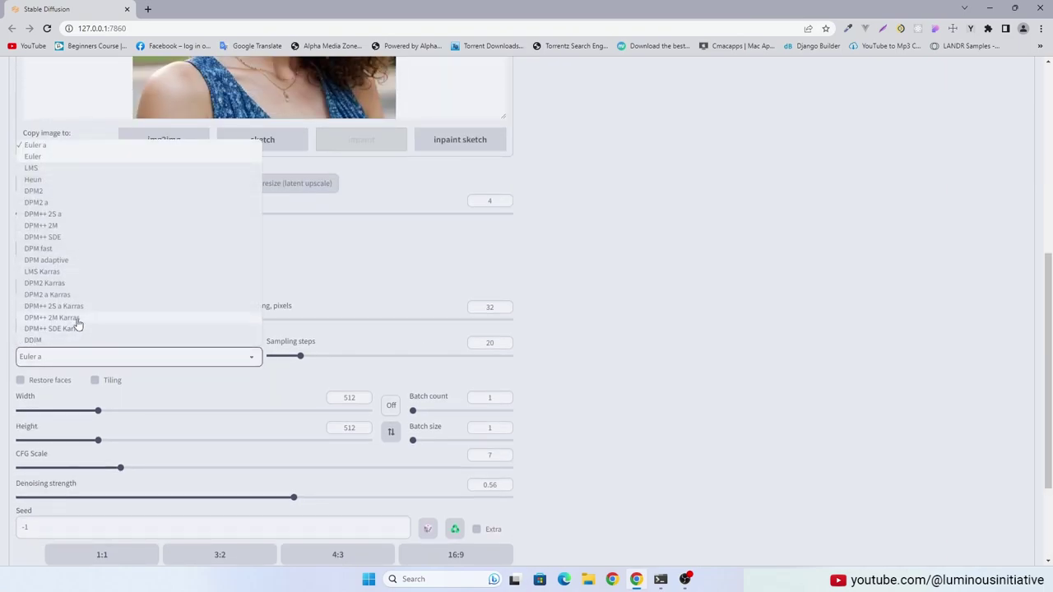
scroll(218, 152, "up", 5)
- Strip the add_detail and LowRA tags and the portrait description from the inpaint prompt
left_click_drag(216, 153, 354, 154)
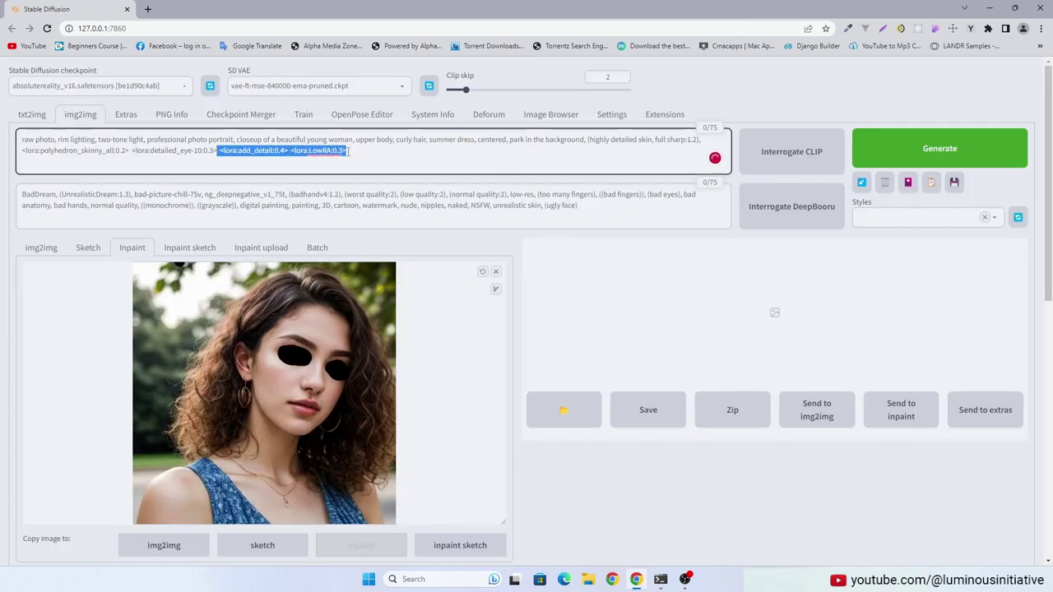
key("BackSpace")
left_click_drag(147, 140, 699, 140)
key("BackSpace")
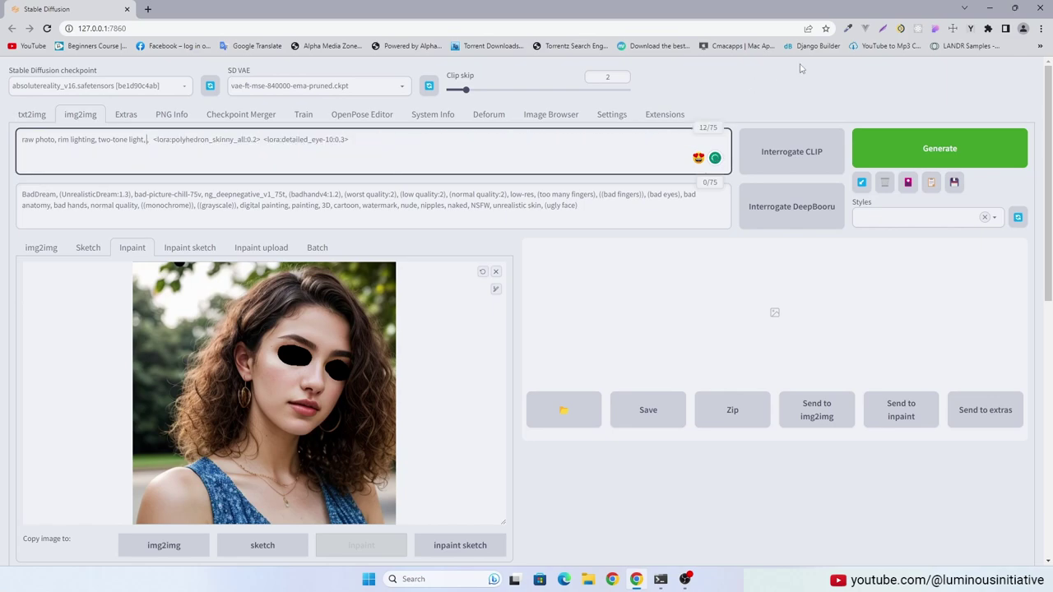
- Re-inpaint the eyes with prompt '(beautiful brown eyes of a young woman)' and view the result full size
type("beautiful brown ey")
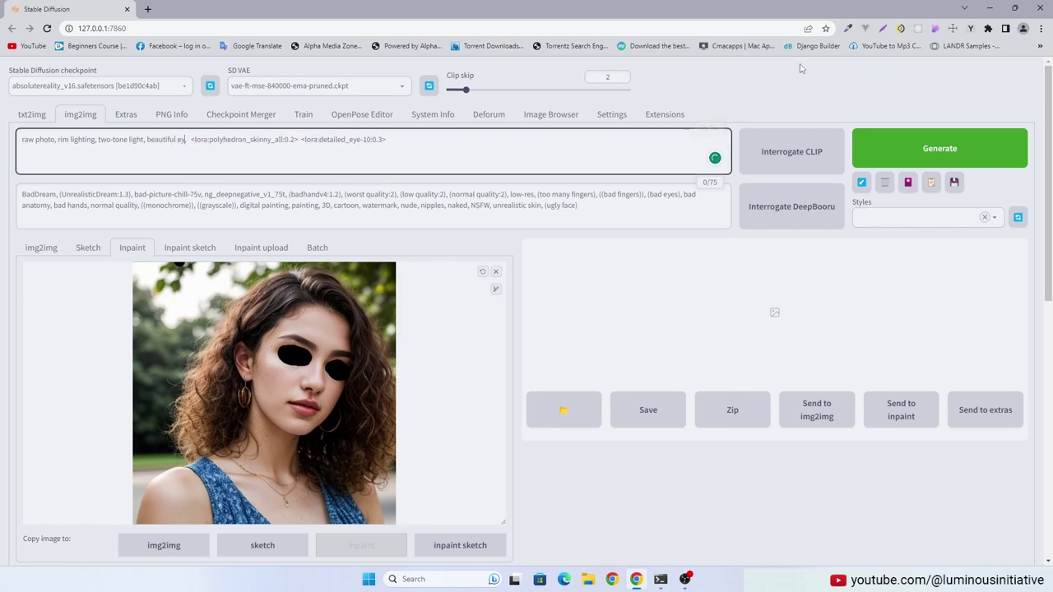
type("es of a young woman,")
type("brown")
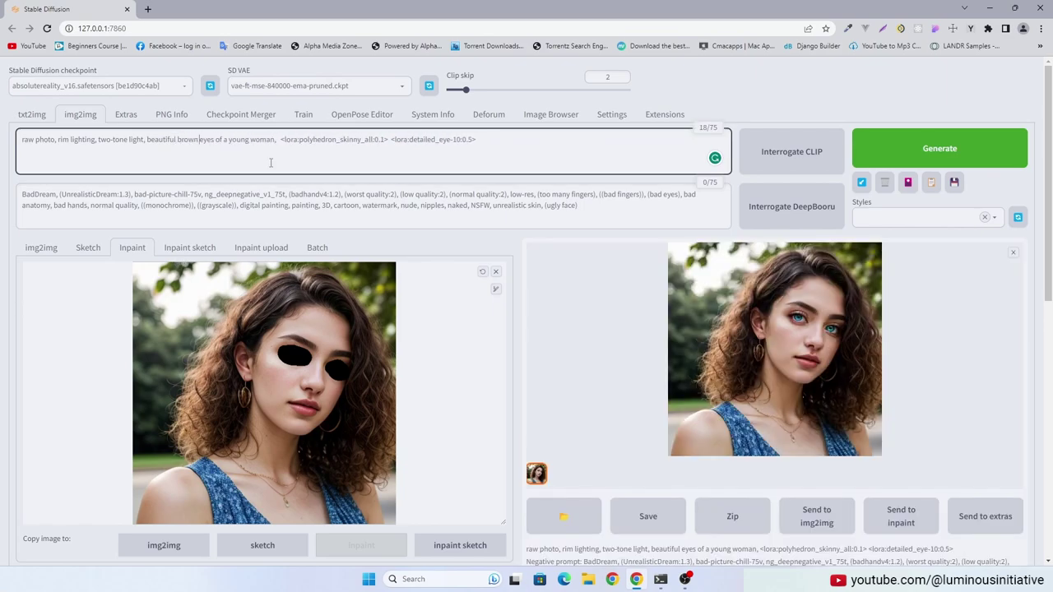
type("(")
left_click(275, 139)
type(")")
key("ctrl+Return")
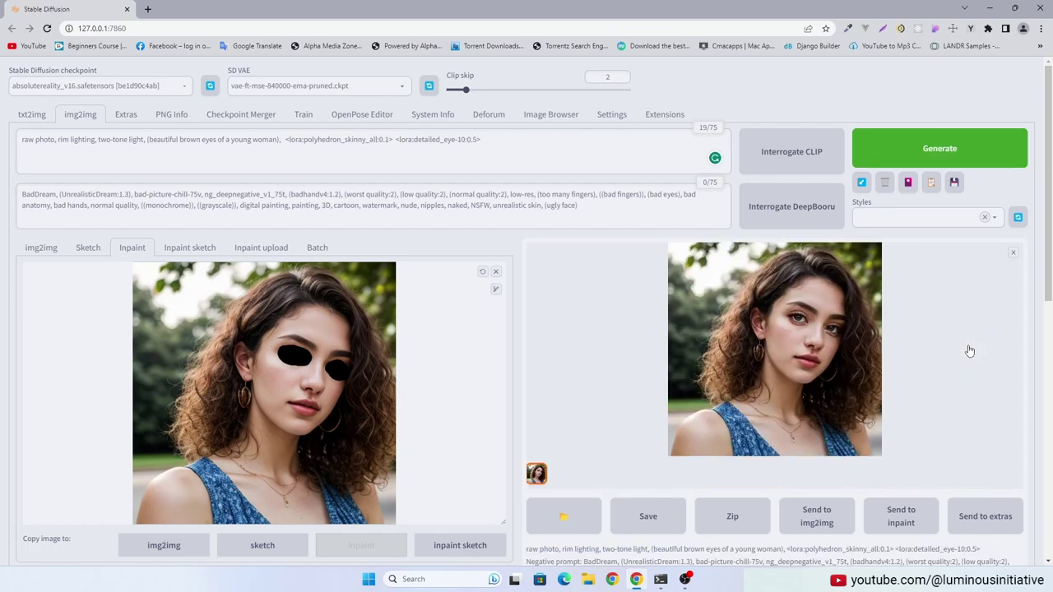
left_click(811, 324)
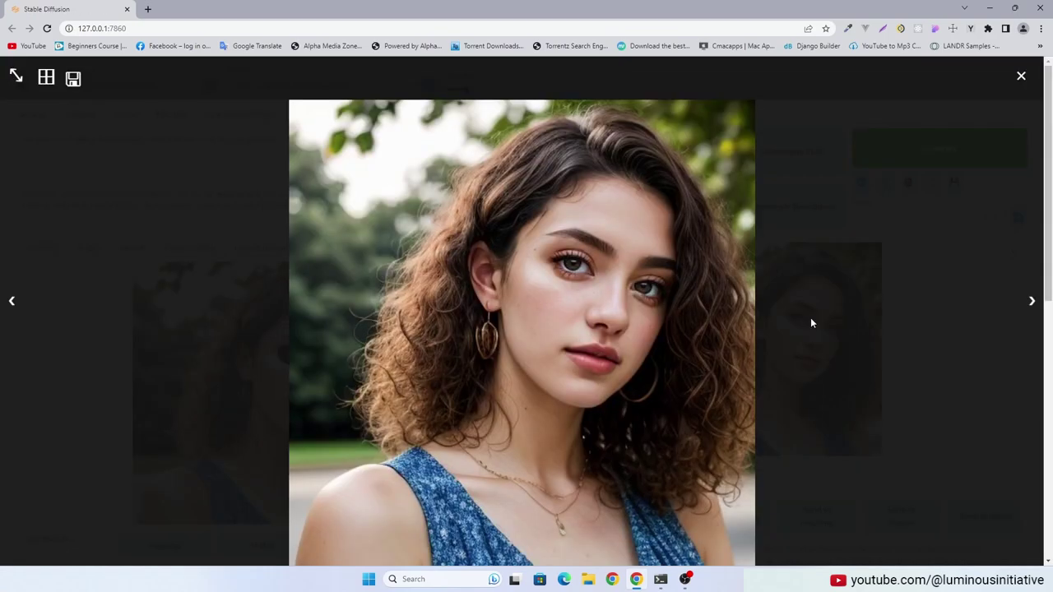
left_click(1021, 76)
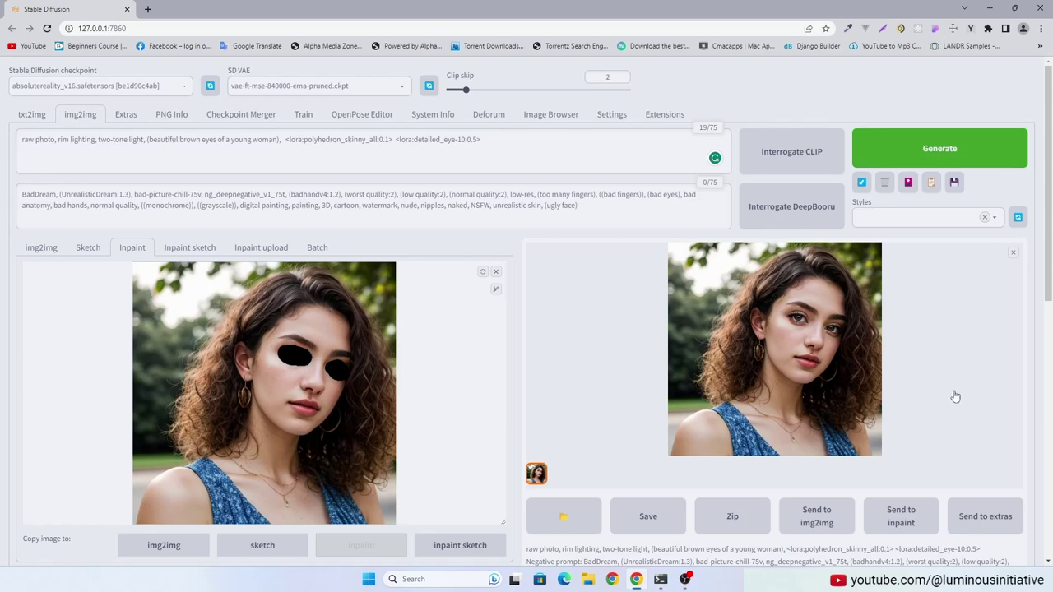
- Make the eye-fixed portrait the img2img source and replace its prompt with the original txt2img prompt
left_click(36, 254)
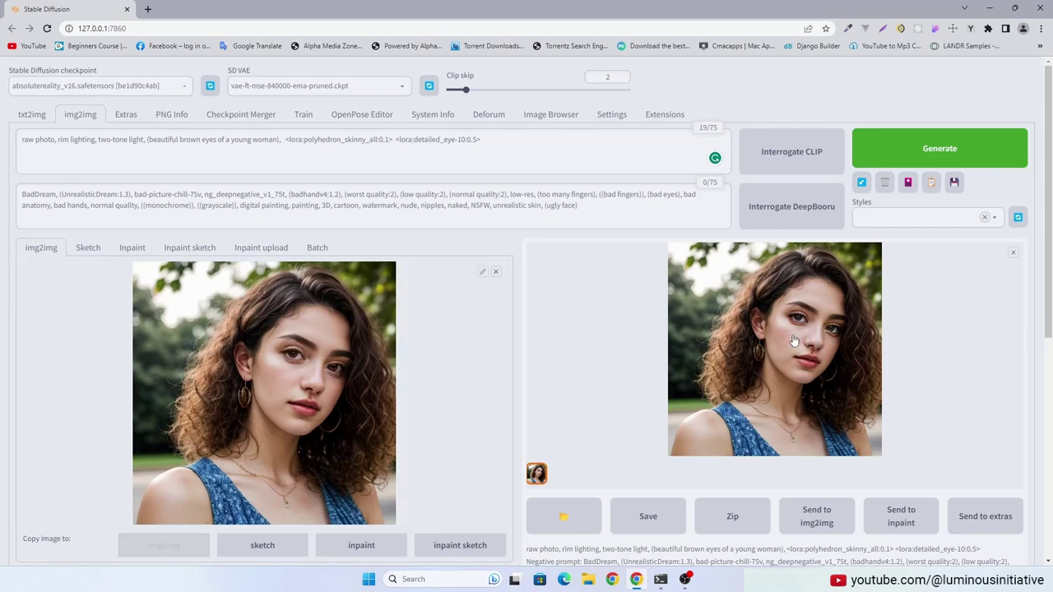
left_click_drag(794, 341, 280, 367)
left_click(29, 115)
left_click(264, 150)
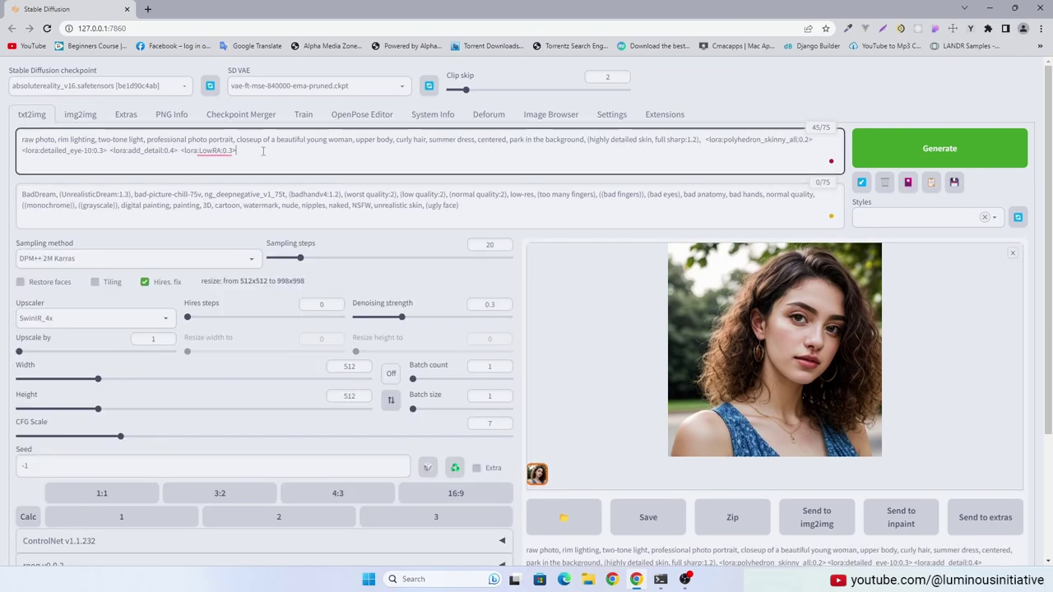
key("ctrl+a")
left_click(97, 114)
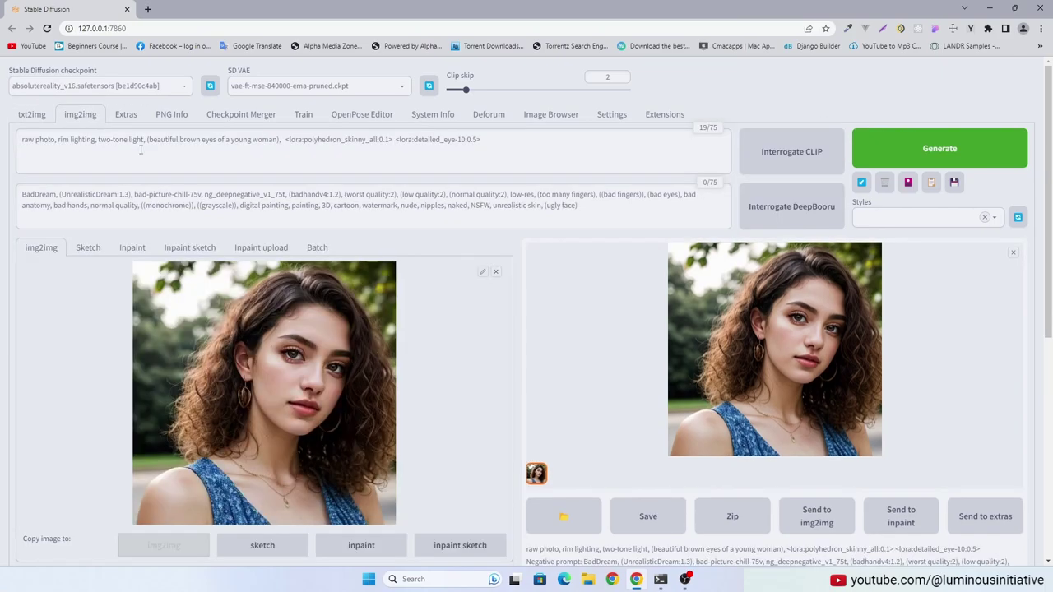
left_click(528, 138)
key("ctrl+a")
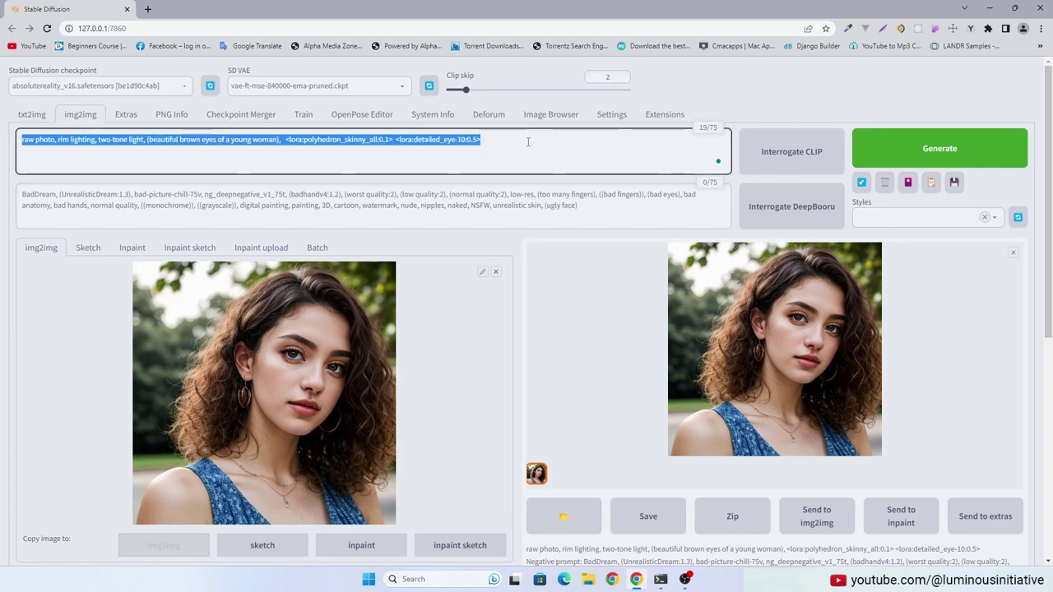
key("BackSpace")
key("ctrl+v")
- Keep DPM++ 2M Karras as the sampler and lower denoising strength to 0.28
scroll(254, 296, "down", 4)
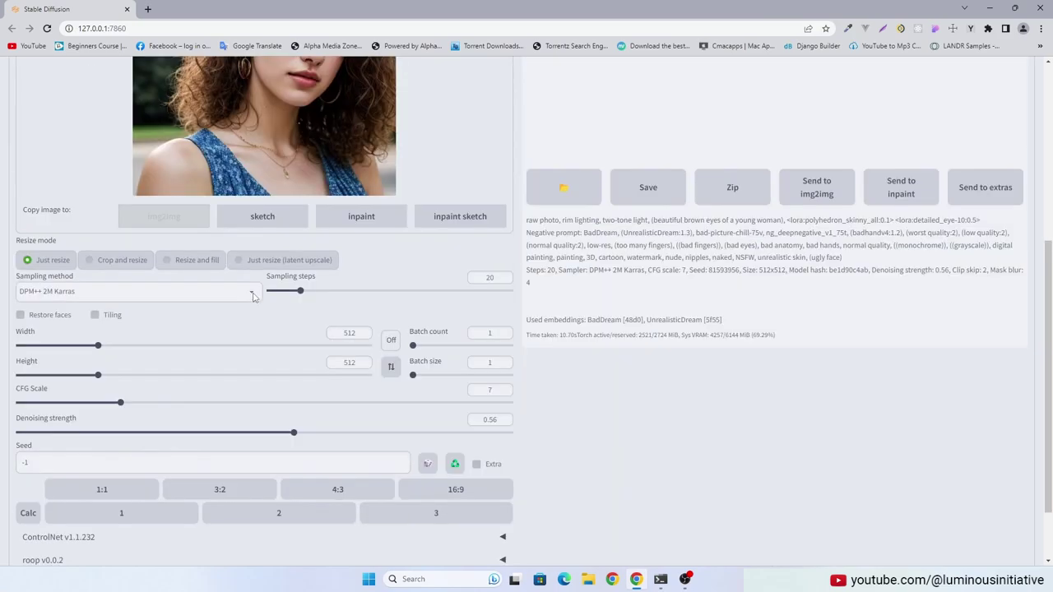
left_click(253, 294)
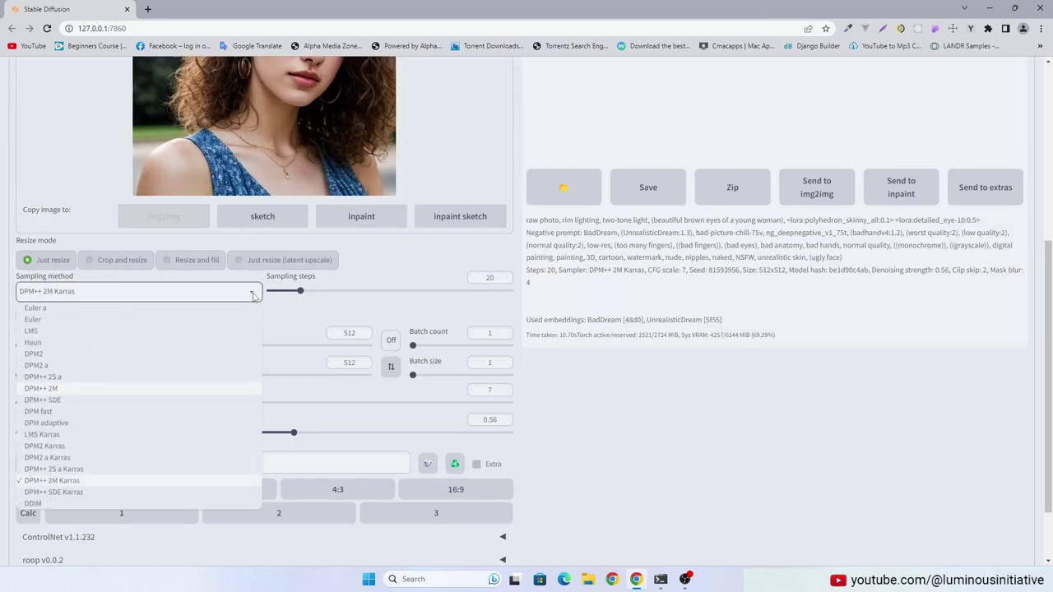
left_click(72, 486)
scroll(473, 313, "down", 1)
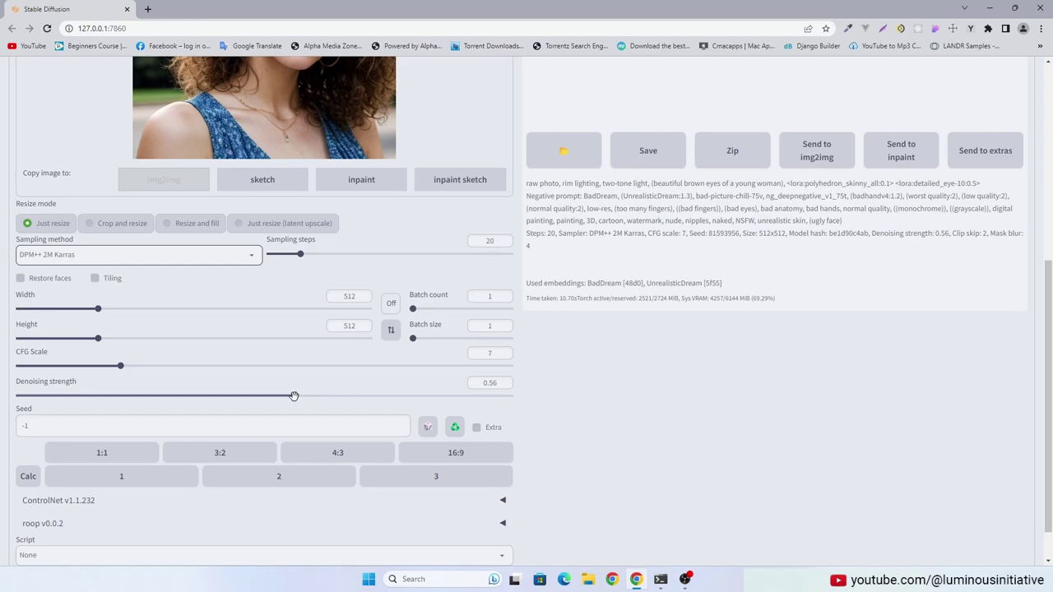
left_click_drag(294, 397, 156, 396)
scroll(661, 390, "down", 1)
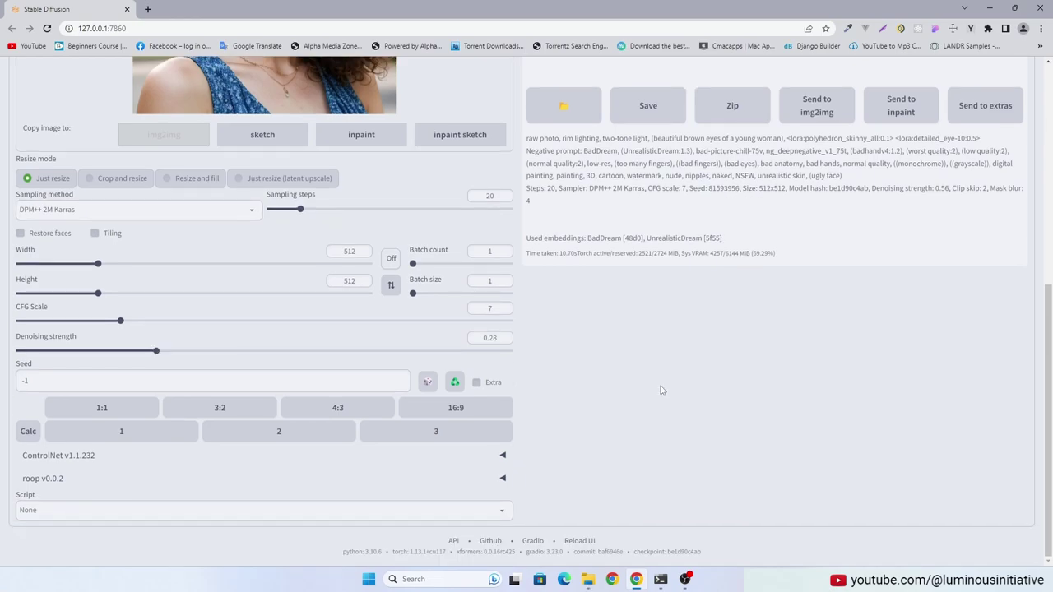
- Enable ControlNet Unit 0 with Low VRAM, Pixel Perfect, Allow Preview and the Tile control type
left_click(503, 457)
scroll(670, 390, "down", 5)
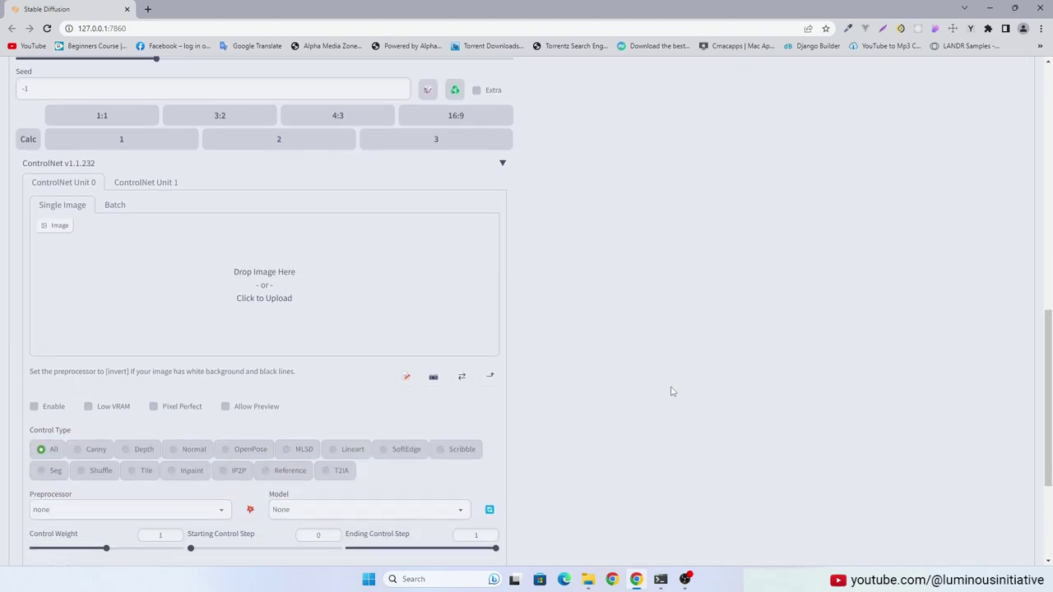
left_click(35, 408)
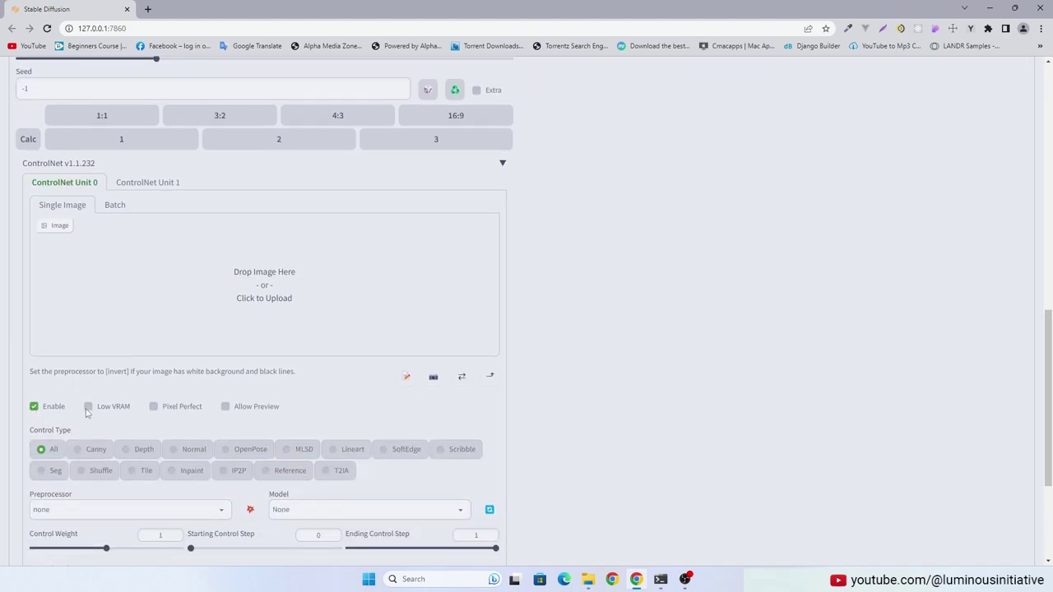
left_click(153, 407)
left_click(229, 407)
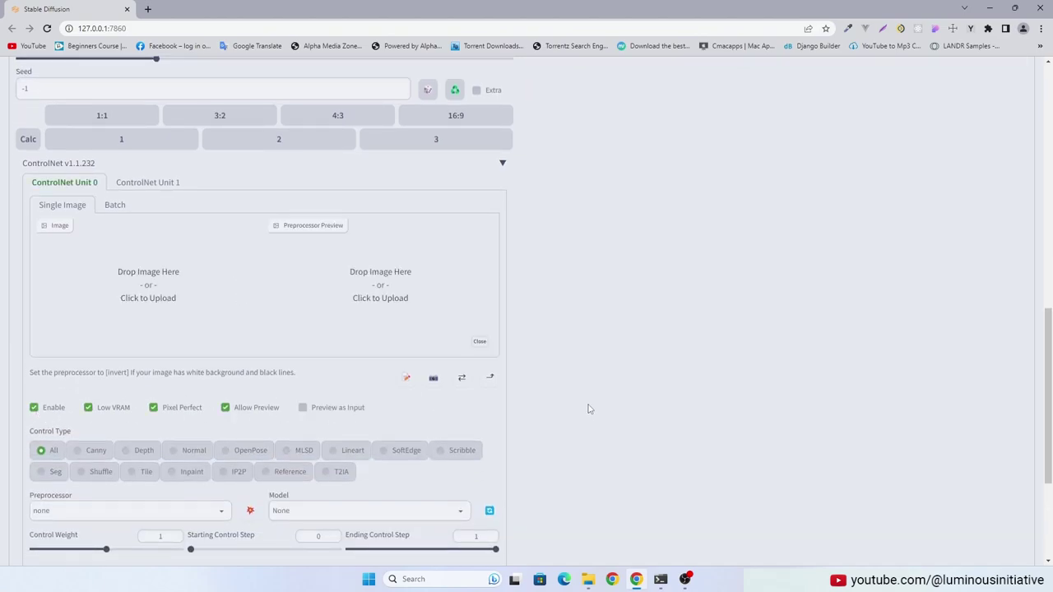
scroll(588, 408, "down", 3)
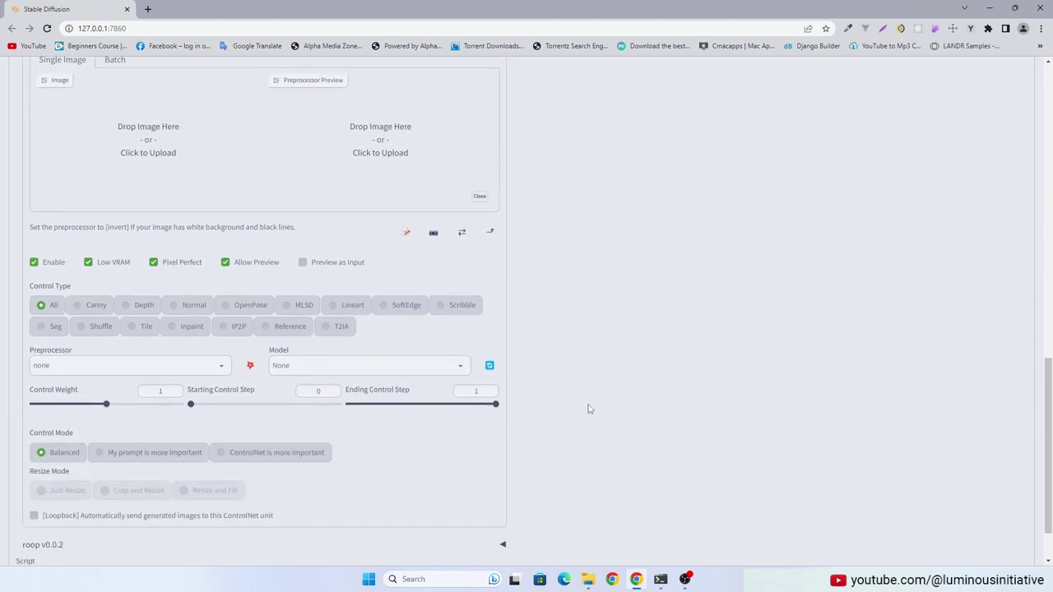
left_click(133, 327)
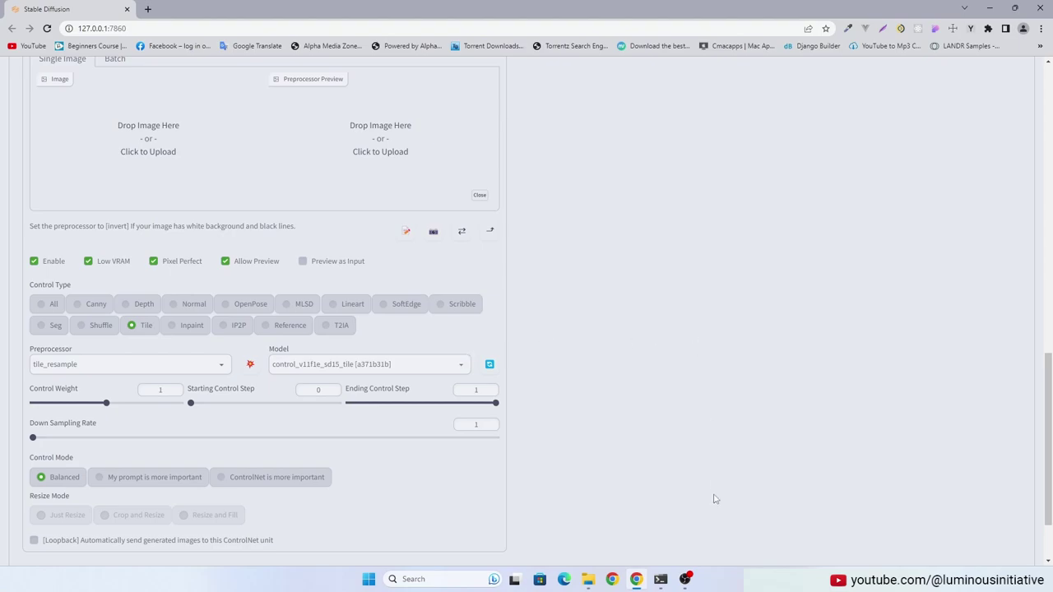
- Load the portrait into the ControlNet unit, preview tile_resample, and set 'ControlNet is more important'
scroll(691, 509, "up", 1)
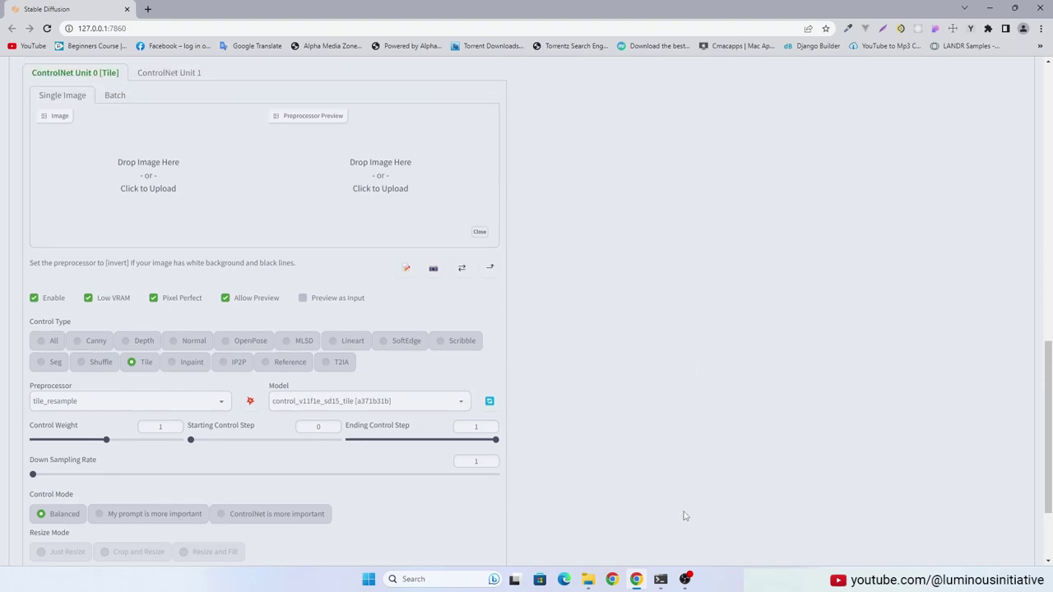
left_click_drag(683, 516, 149, 197)
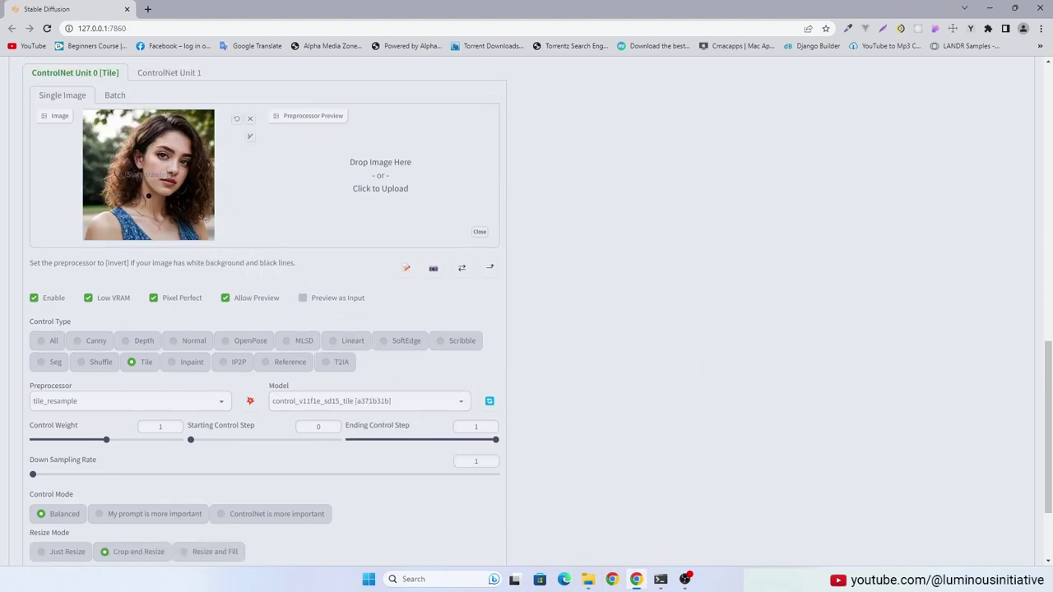
scroll(564, 419, "down", 2)
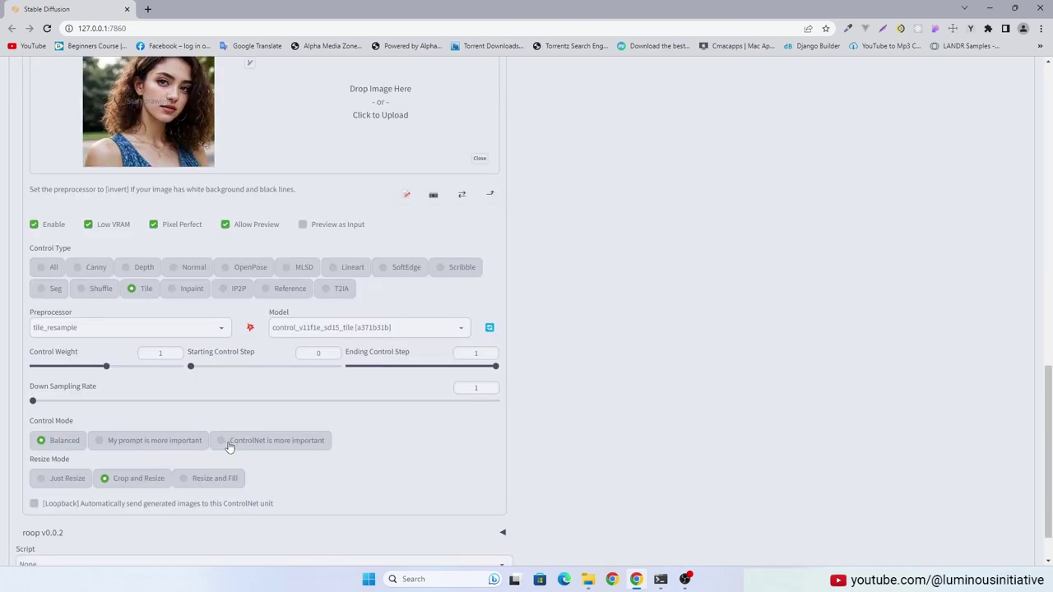
left_click(251, 330)
scroll(598, 462, "down", 2)
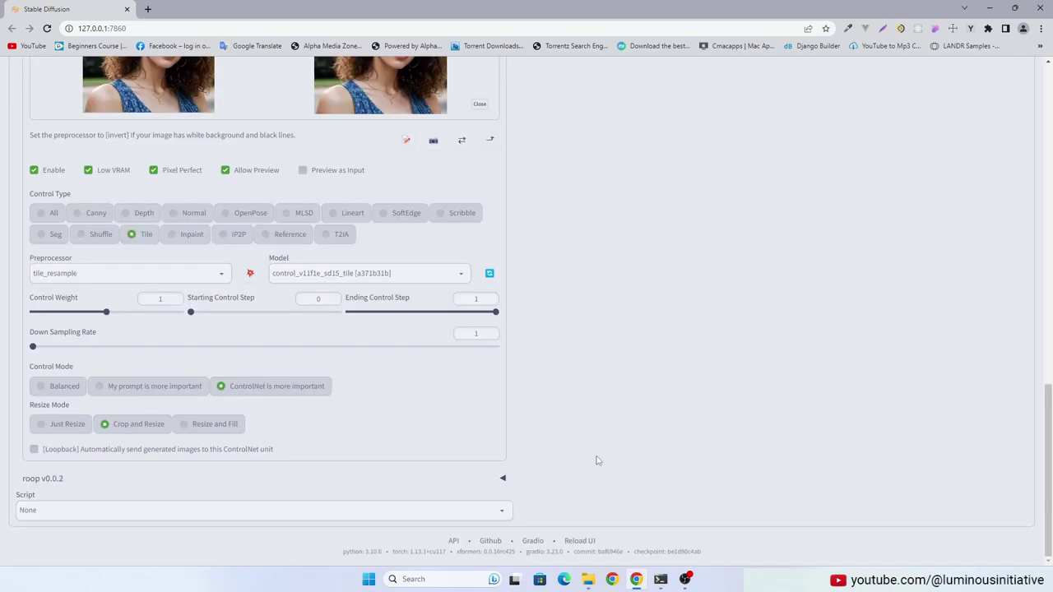
left_click(504, 514)
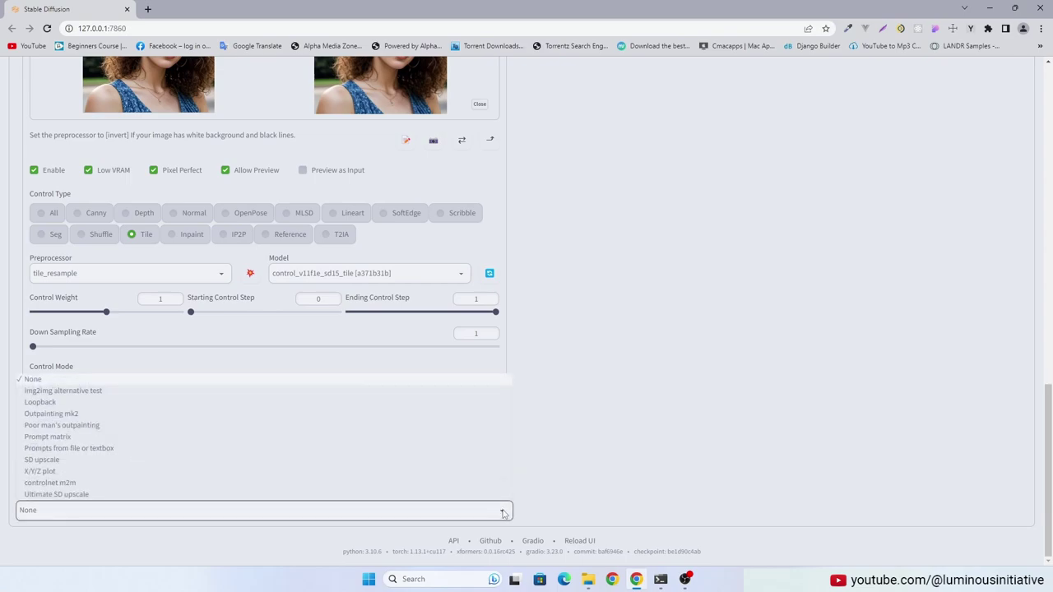
- Select the Ultimate SD upscale script, scaling 2x from image size with SwinIR_4x
left_click(59, 494)
scroll(665, 448, "down", 3)
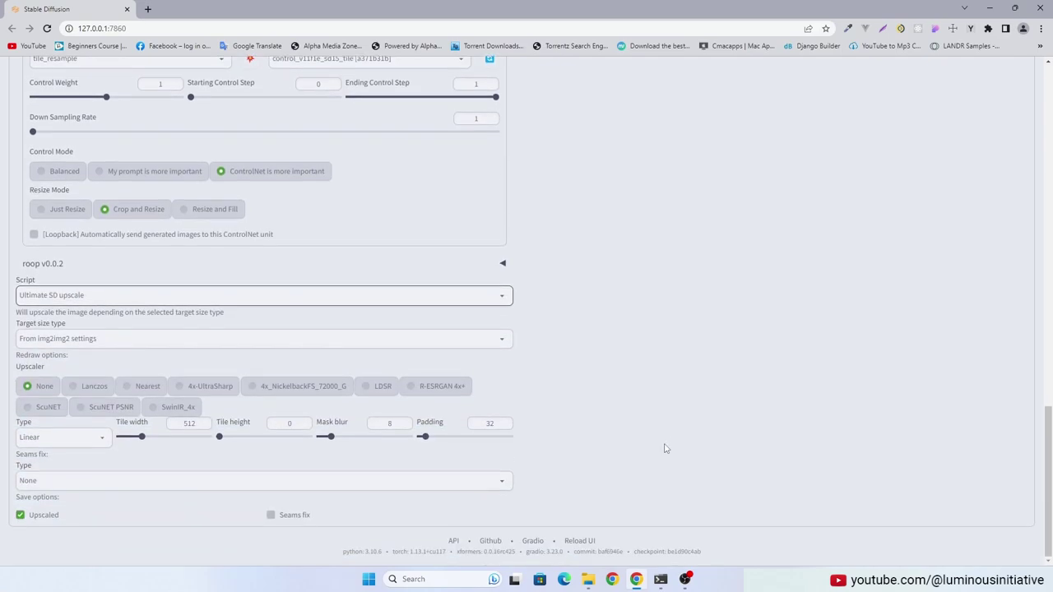
left_click(504, 340)
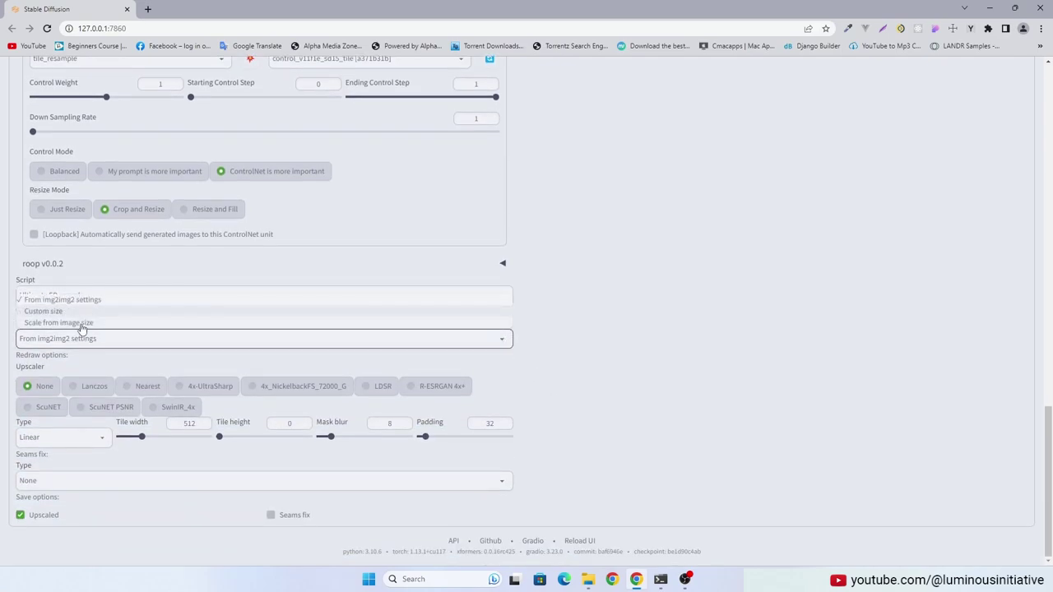
left_click(83, 322)
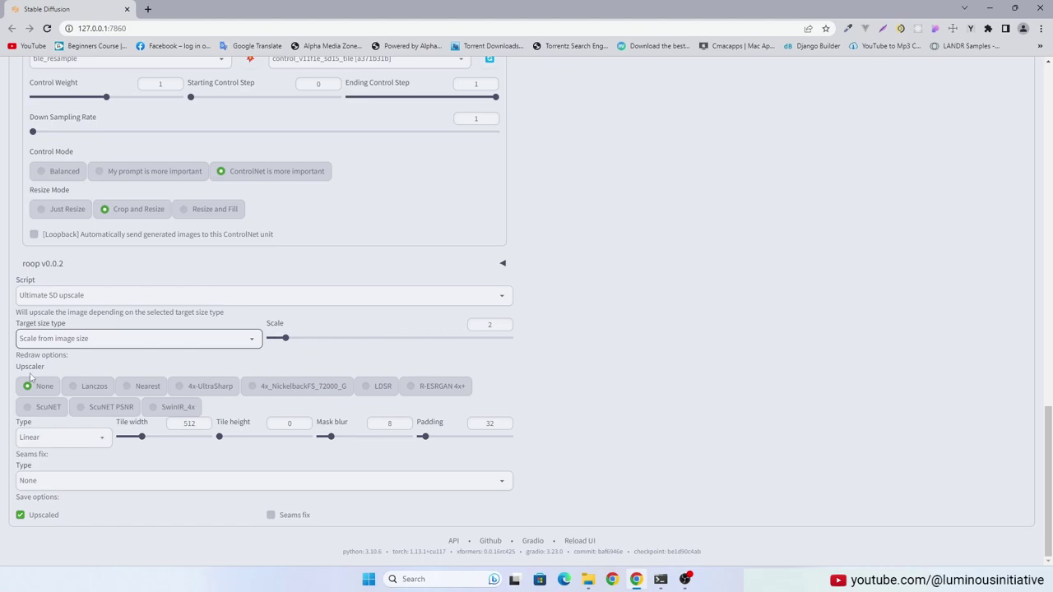
left_click(156, 409)
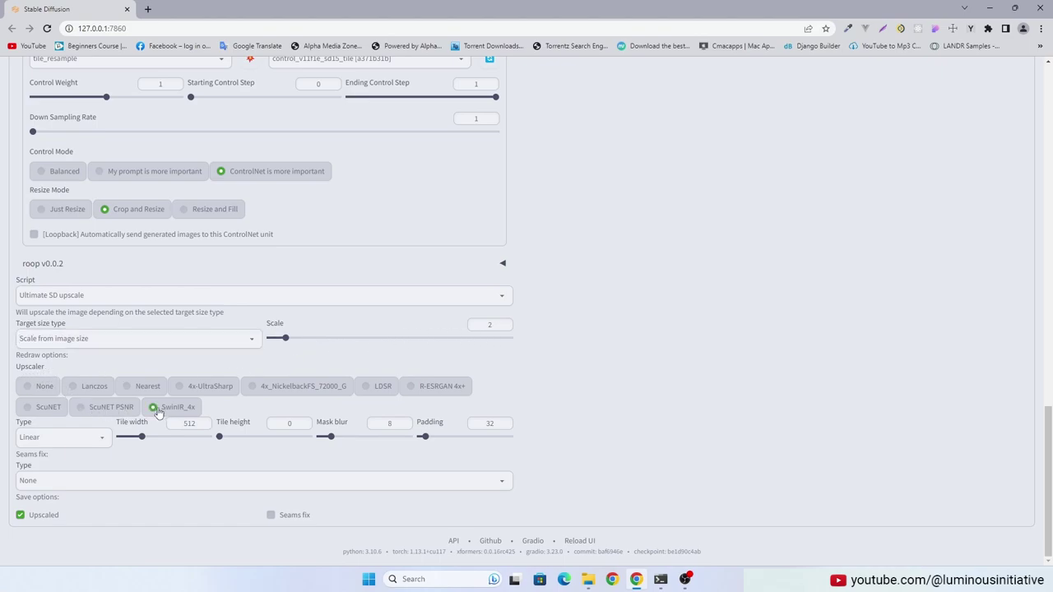
scroll(649, 405, "up", 15)
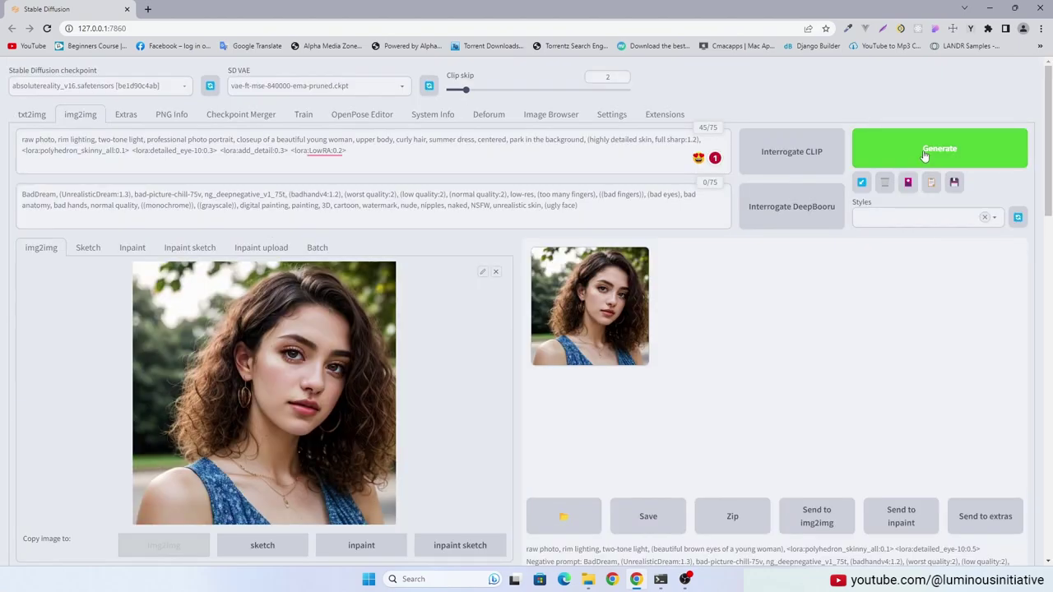
- Generate the 2x tiled upscale, follow progress in the console, then open the result full size
left_click(924, 155)
key("alt+Tab")
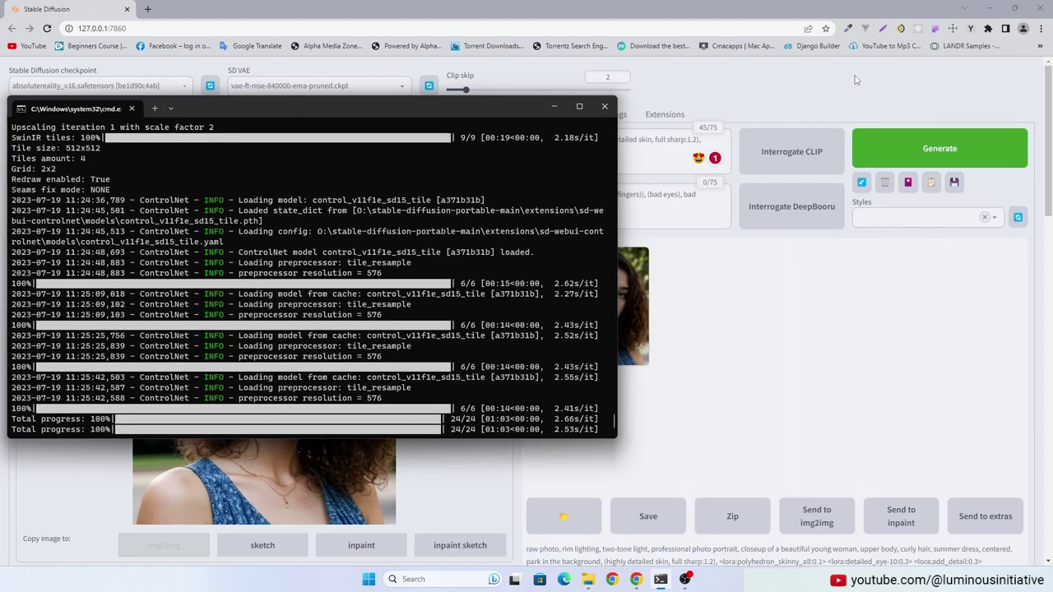
left_click(660, 579)
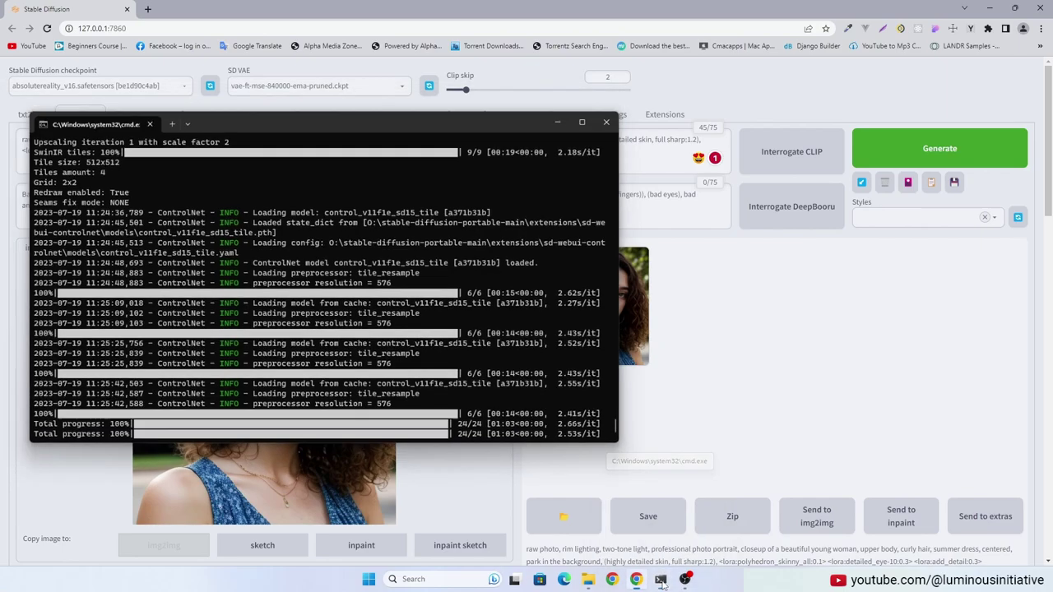
left_click(614, 323)
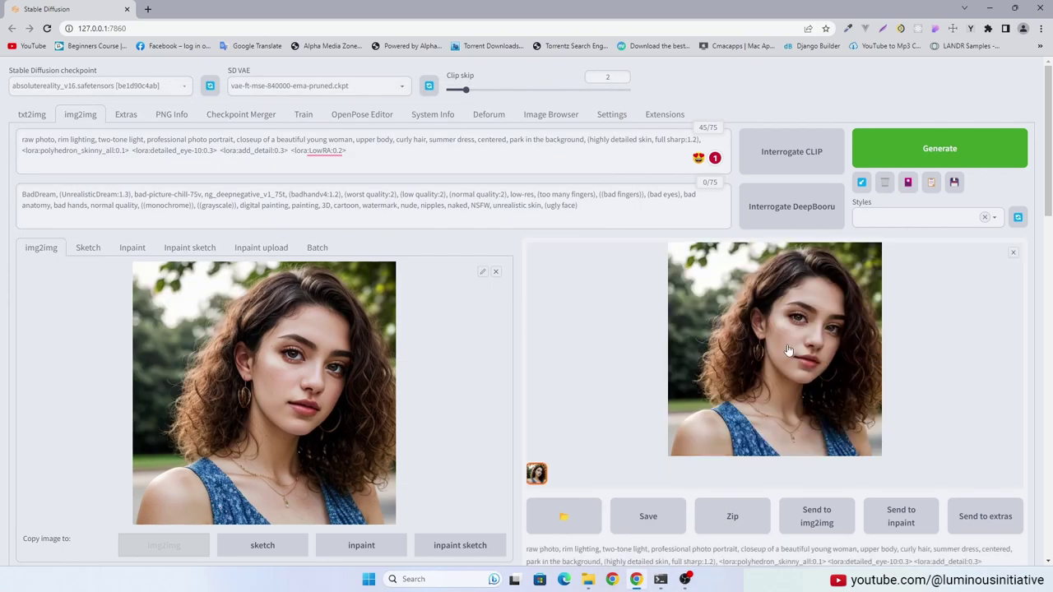
- Zoom in and out on the upscaled portrait in Photos to check the eyes and lips
left_click(786, 344)
left_click(786, 344)
scroll(762, 288, "up", 6)
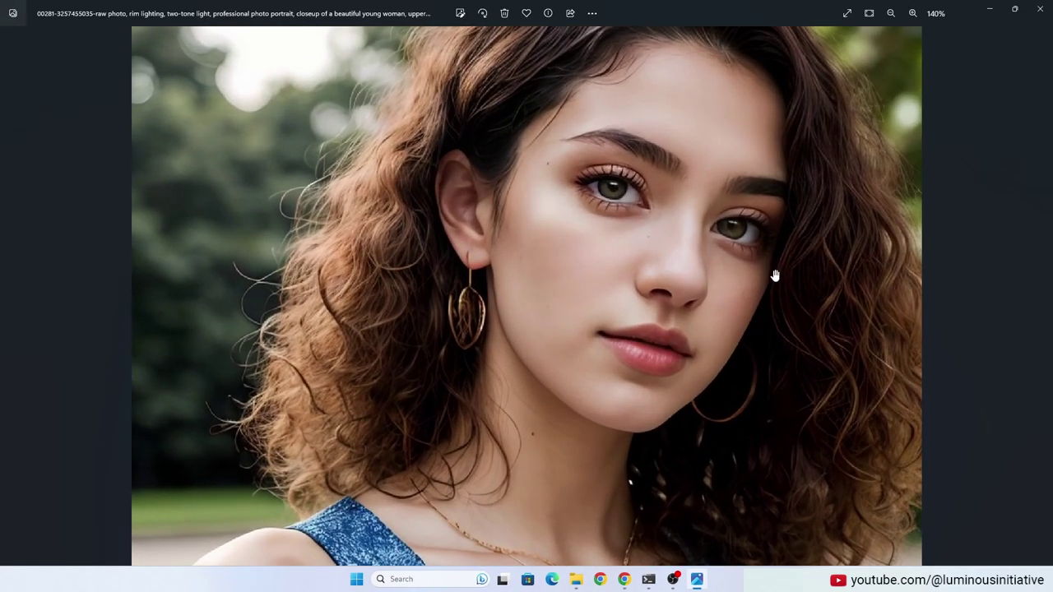
scroll(843, 272, "down", 5)
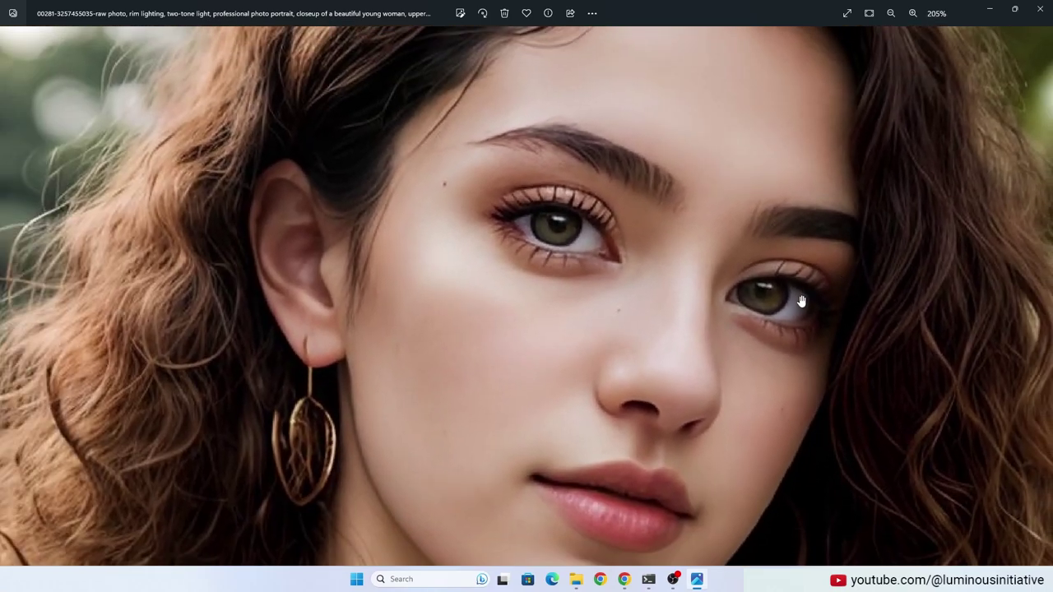
scroll(722, 345, "up", 3)
scroll(722, 345, "down", 4)
scroll(722, 346, "down", 2)
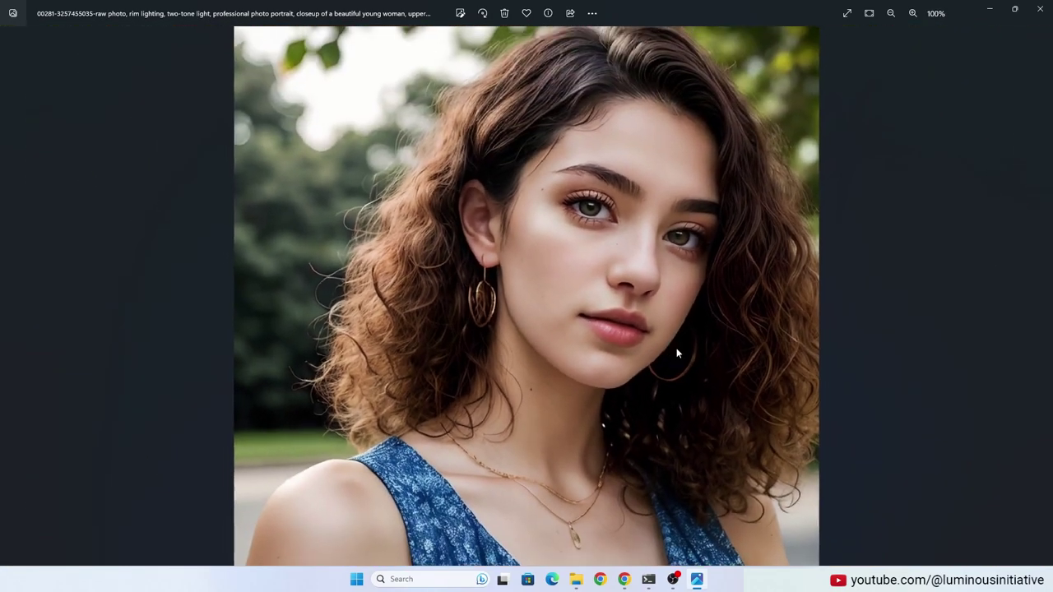
scroll(640, 387, "up", 1)
scroll(622, 360, "down", 1)
scroll(622, 359, "up", 4)
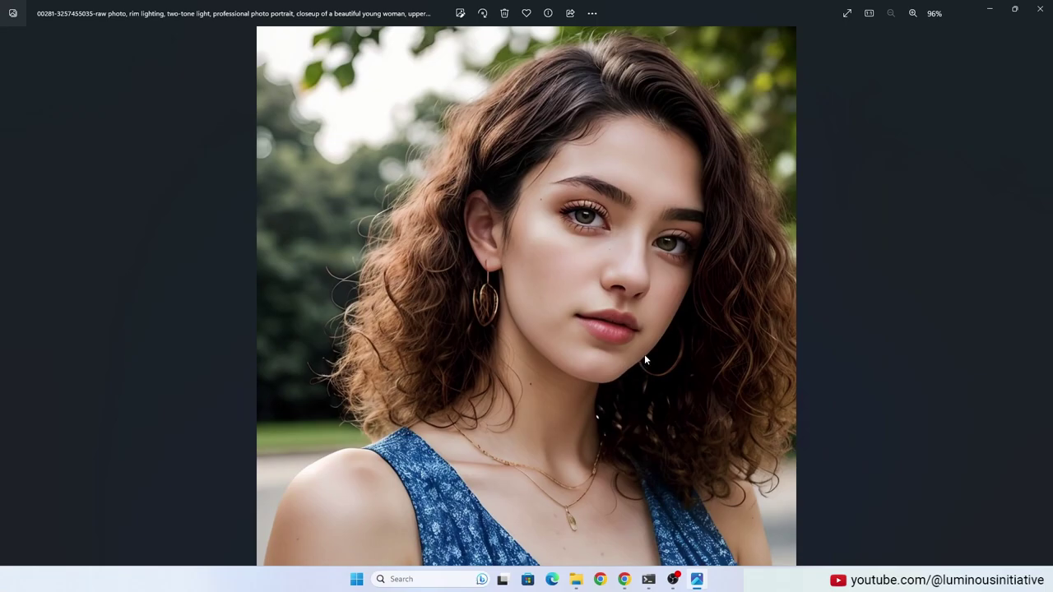
scroll(604, 401, "down", 4)
- Raise the detailed_eye-10 LoRA weight in the prompt from 0.3 to 0.4
key("alt+Tab")
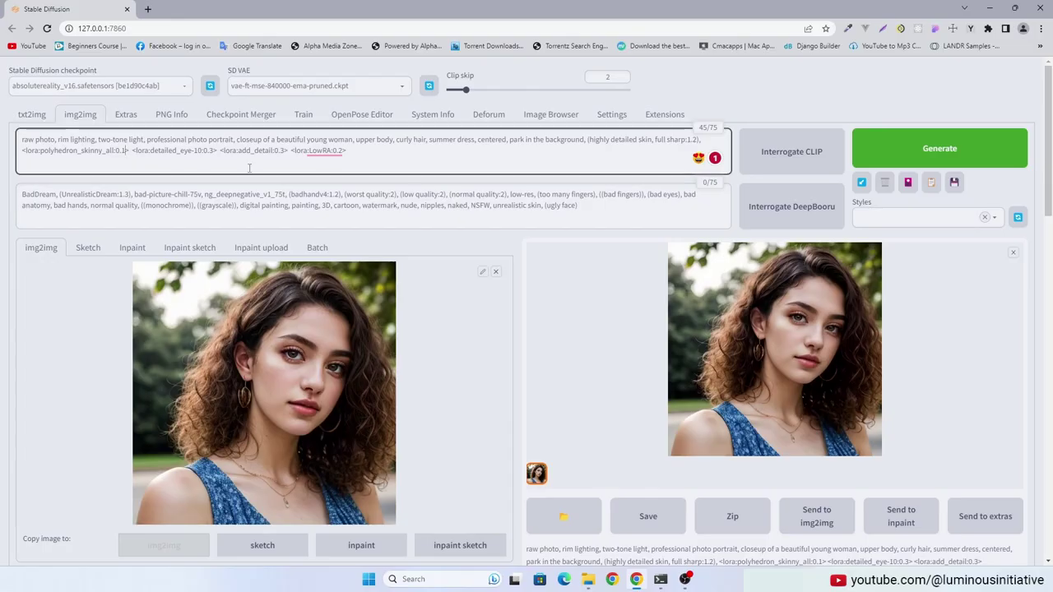
left_click(748, 110)
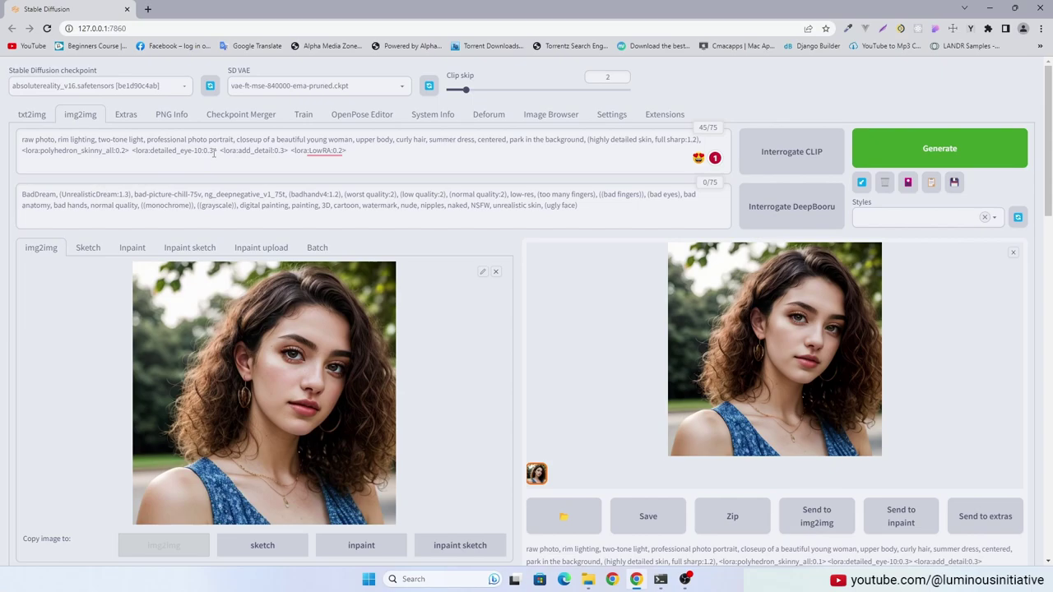
left_click(214, 153)
key("BackSpace")
type("4")
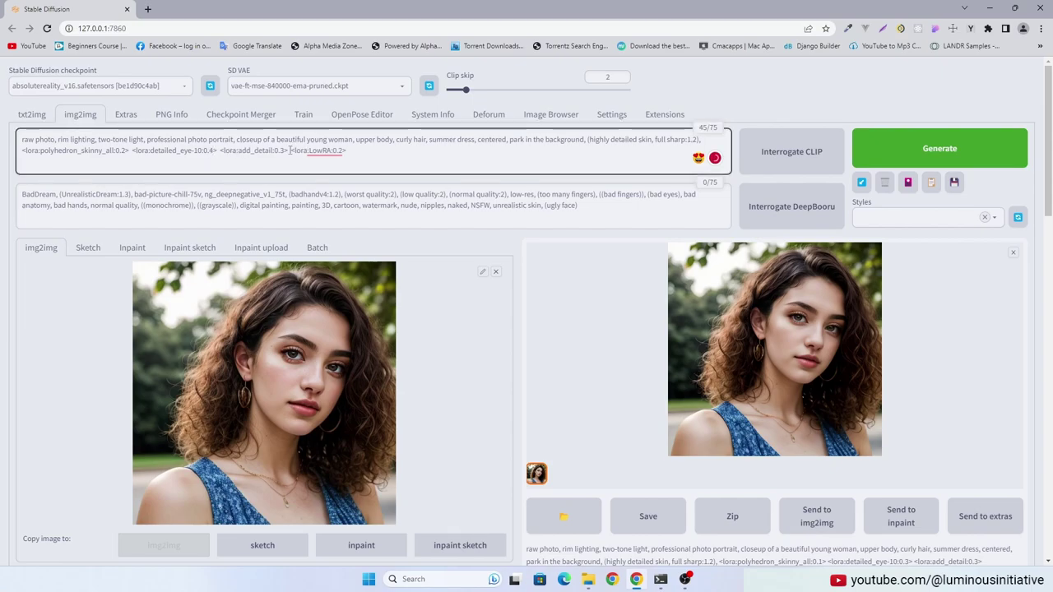
- Raise the add_detail LoRA weight to 0.4 and load the upscaled output as the img2img input
left_click(287, 151)
key("BackSpace")
type("4")
left_click(920, 343)
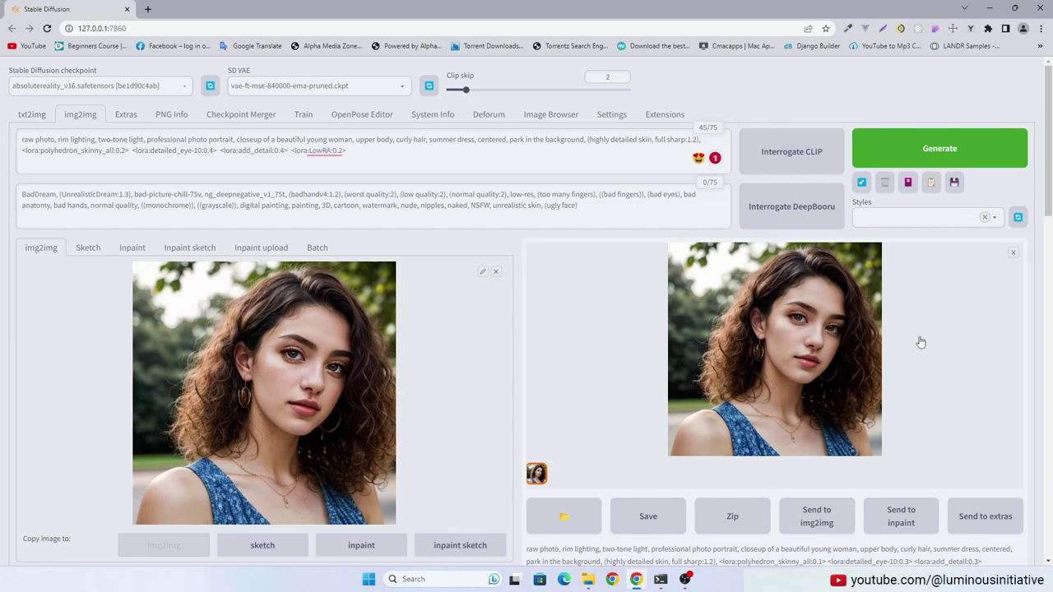
left_click_drag(802, 342, 251, 399)
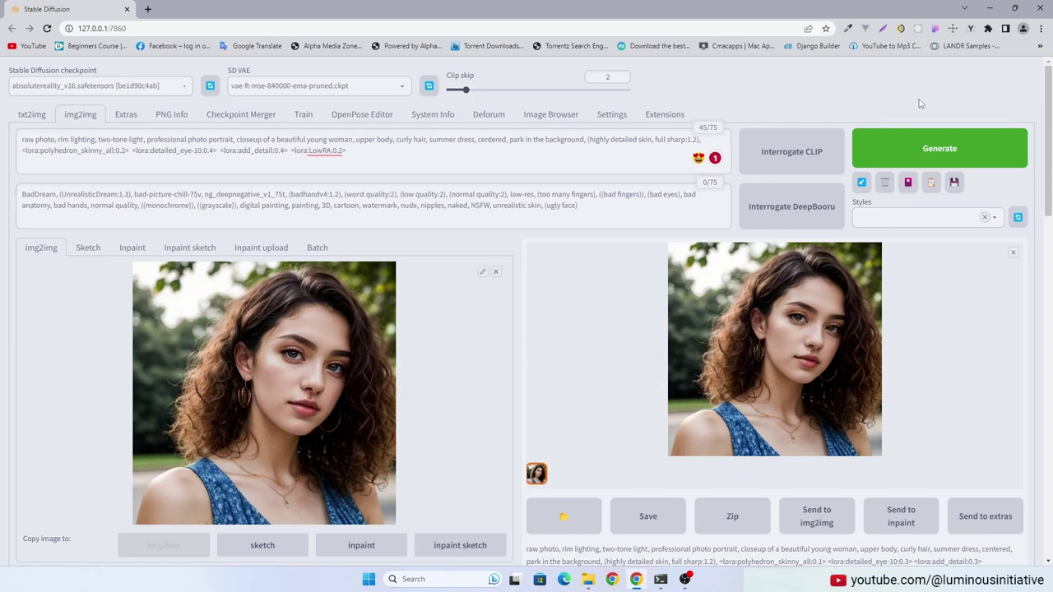
- Run the second 2x tiled upscale, watching the console until the finished portrait appears
left_click(932, 153)
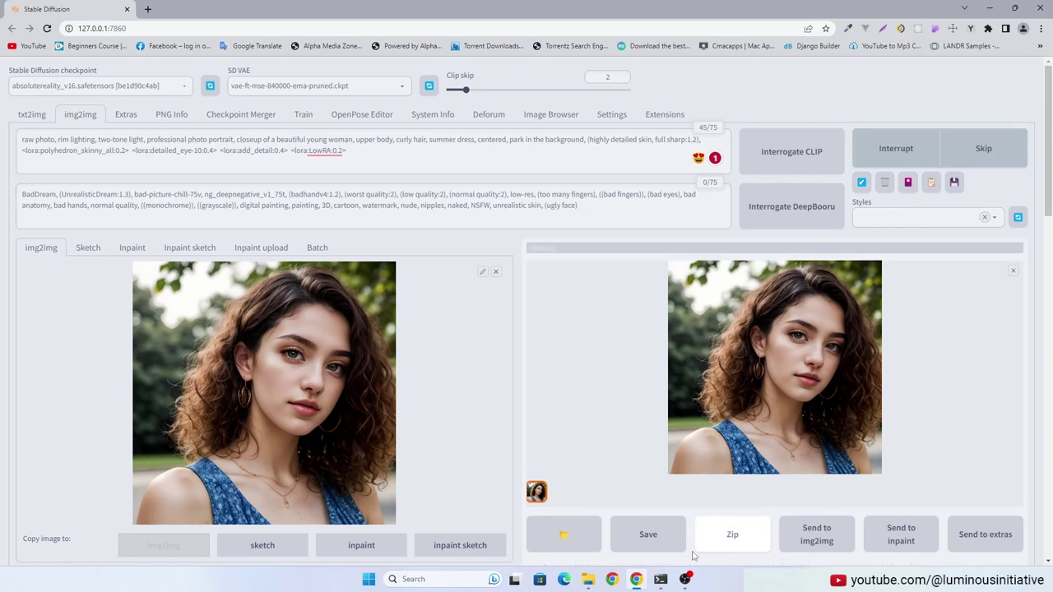
left_click(661, 579)
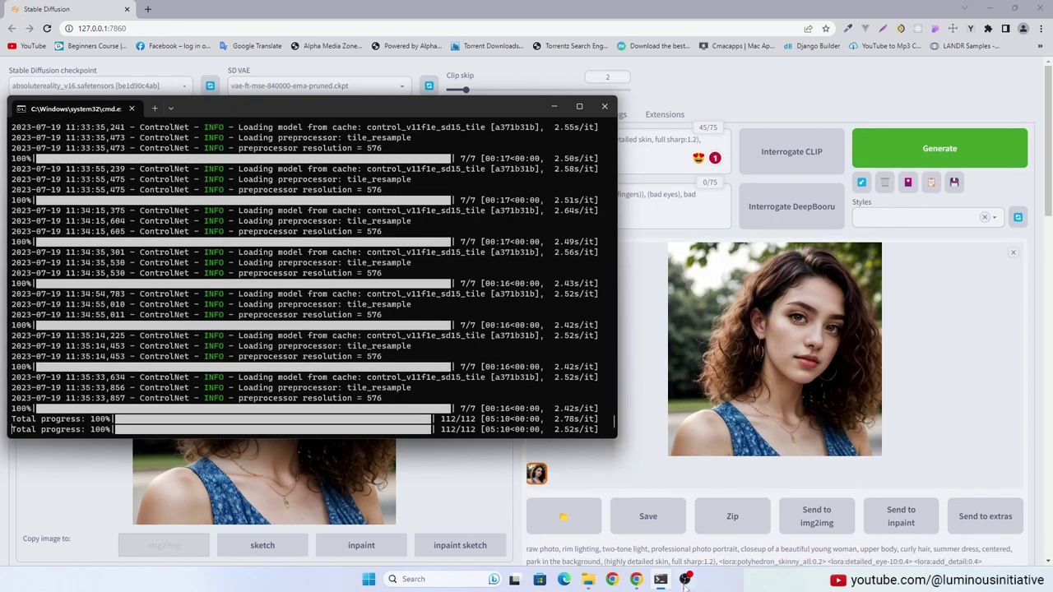
left_click(742, 529)
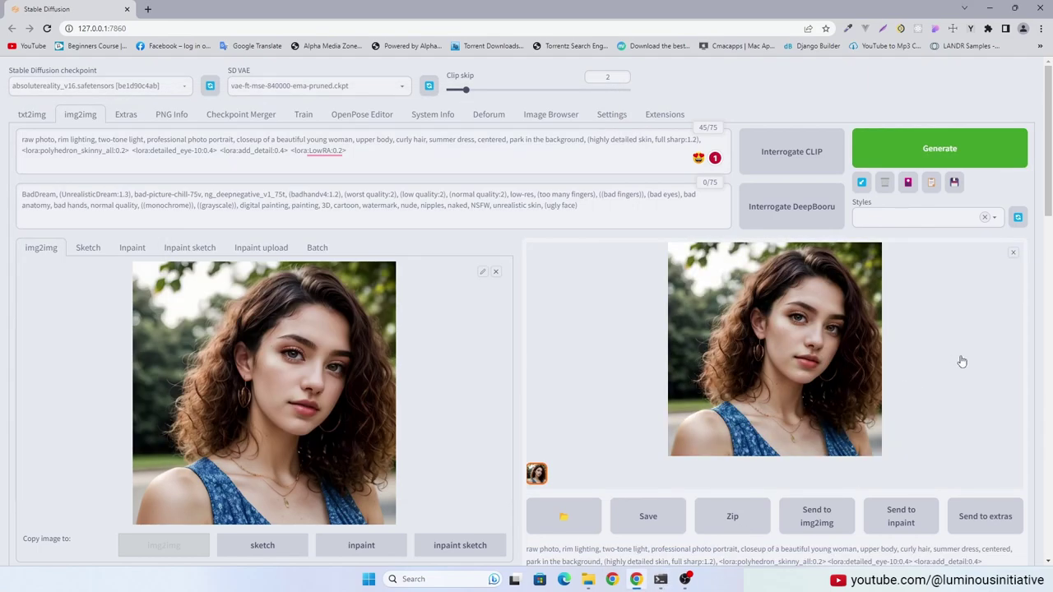
- Zoom around the final portrait's face, lips and necklace, then switch to the earlier 00280 image
left_click(792, 364)
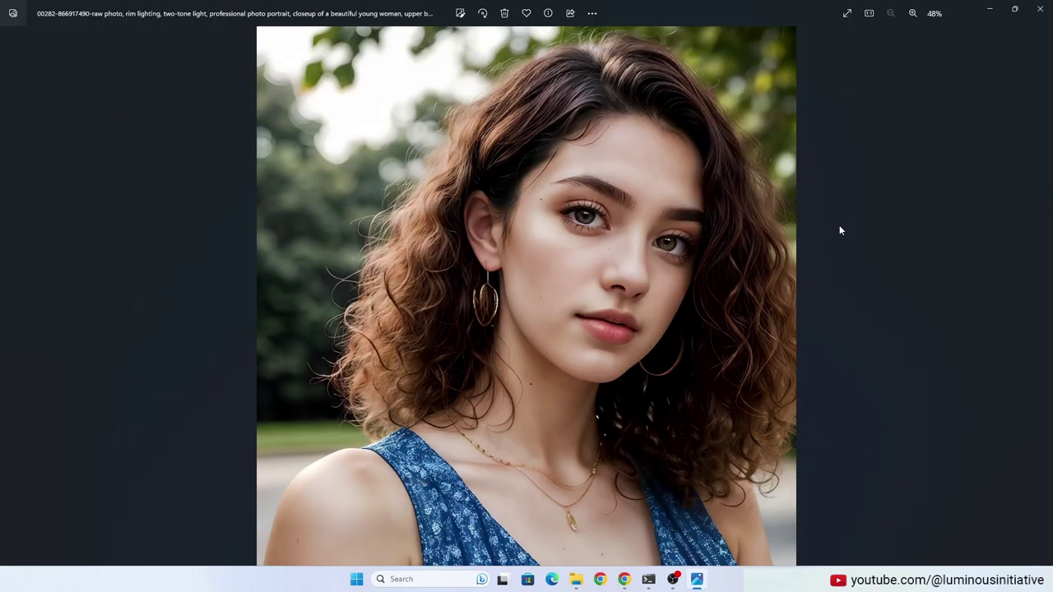
scroll(530, 439, "up", 2)
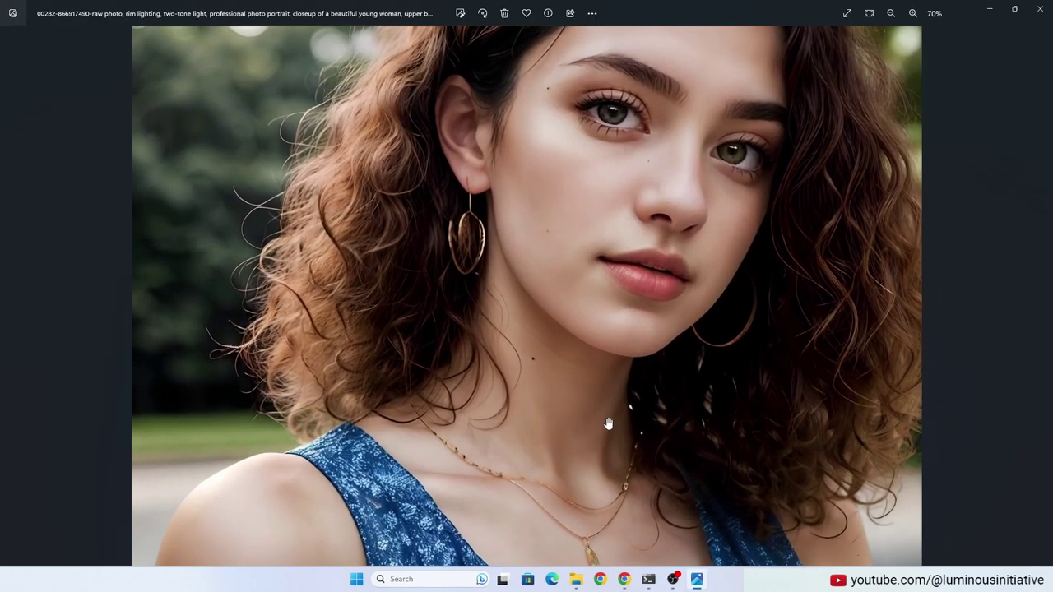
scroll(616, 291, "up", 5)
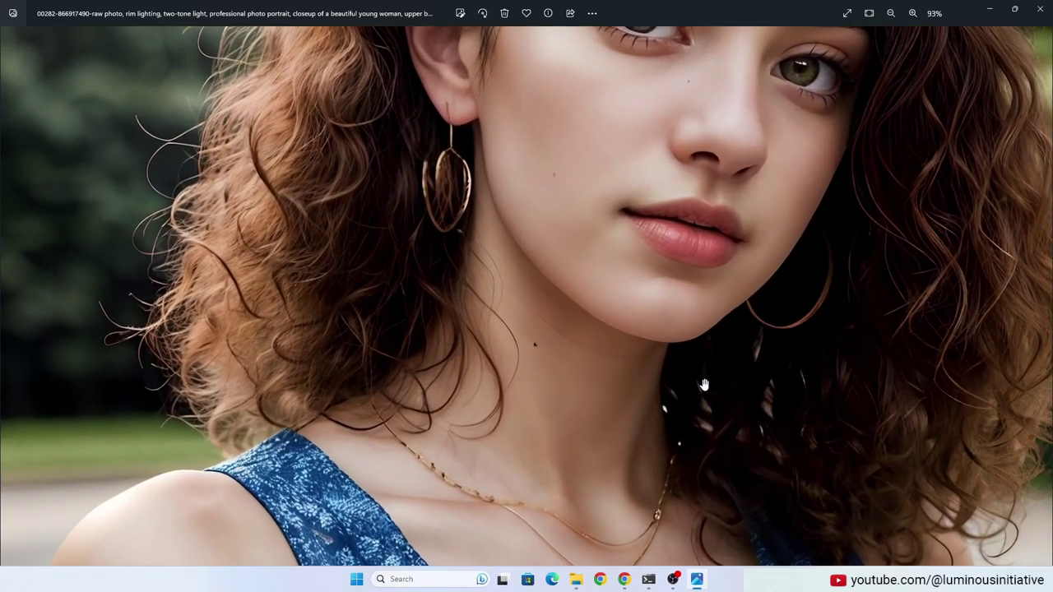
scroll(600, 299, "down", 4)
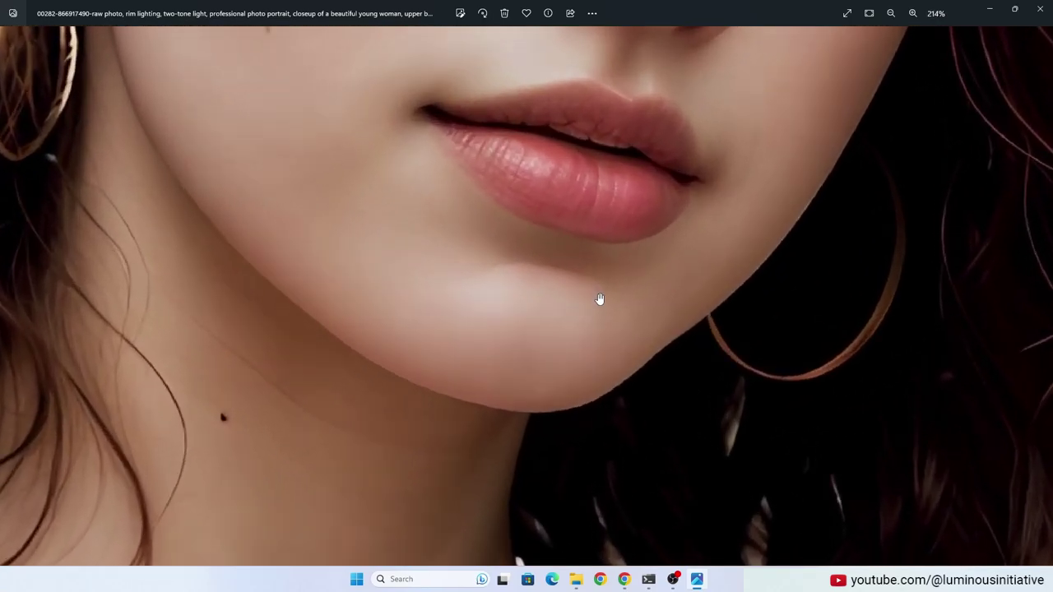
scroll(479, 370, "down", 2)
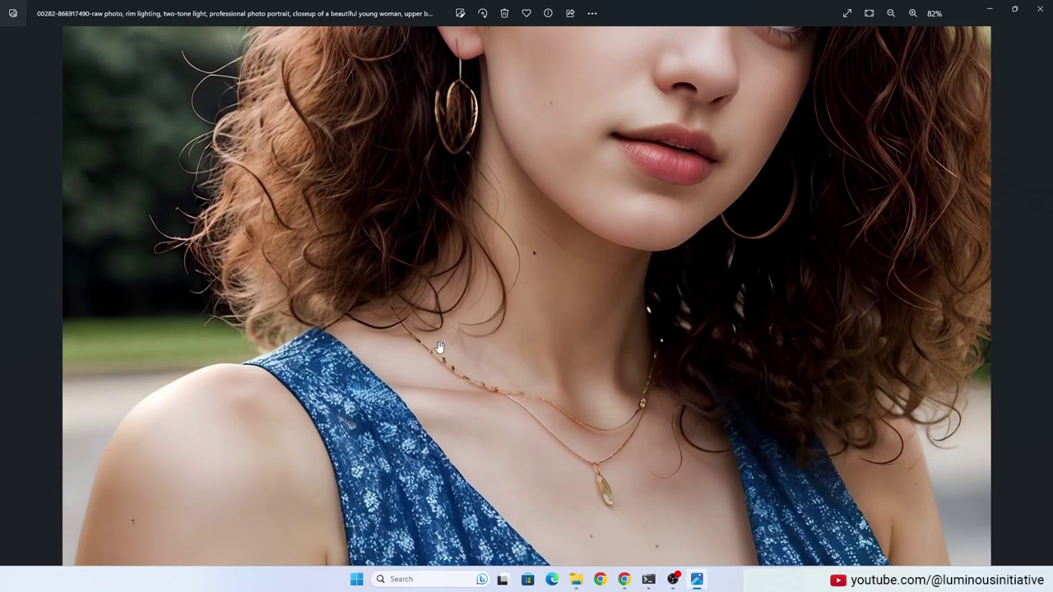
scroll(515, 428, "up", 2)
scroll(514, 428, "down", 3)
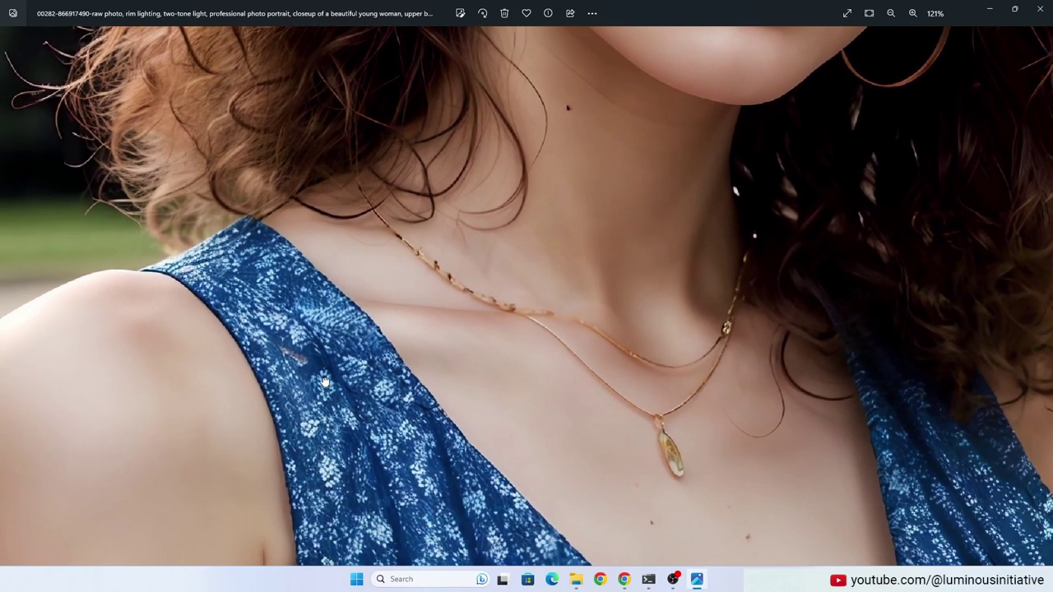
scroll(574, 294, "down", 2)
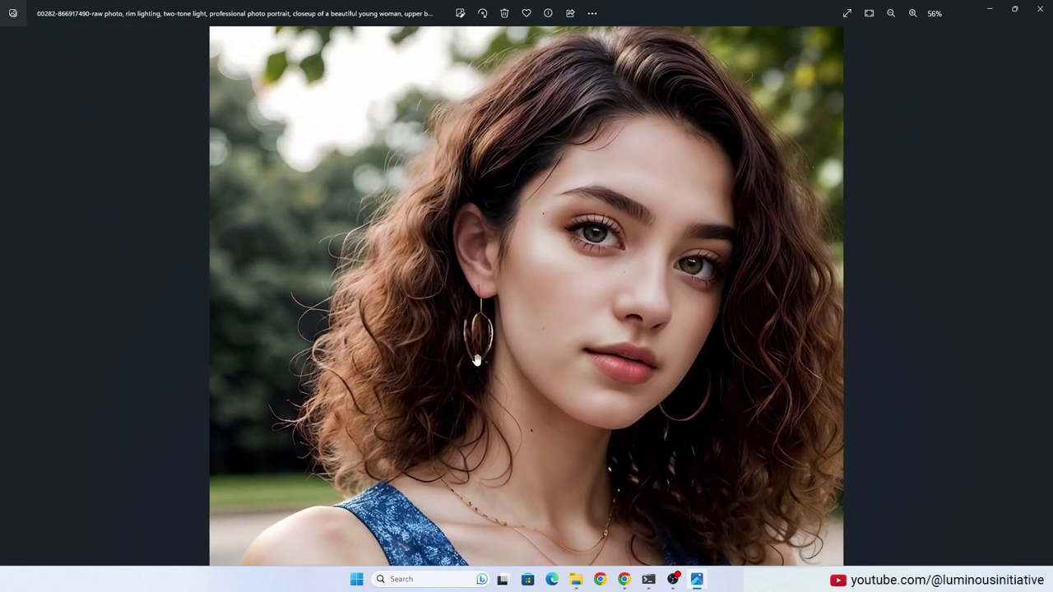
scroll(905, 412, "up", 3)
scroll(863, 395, "down", 4)
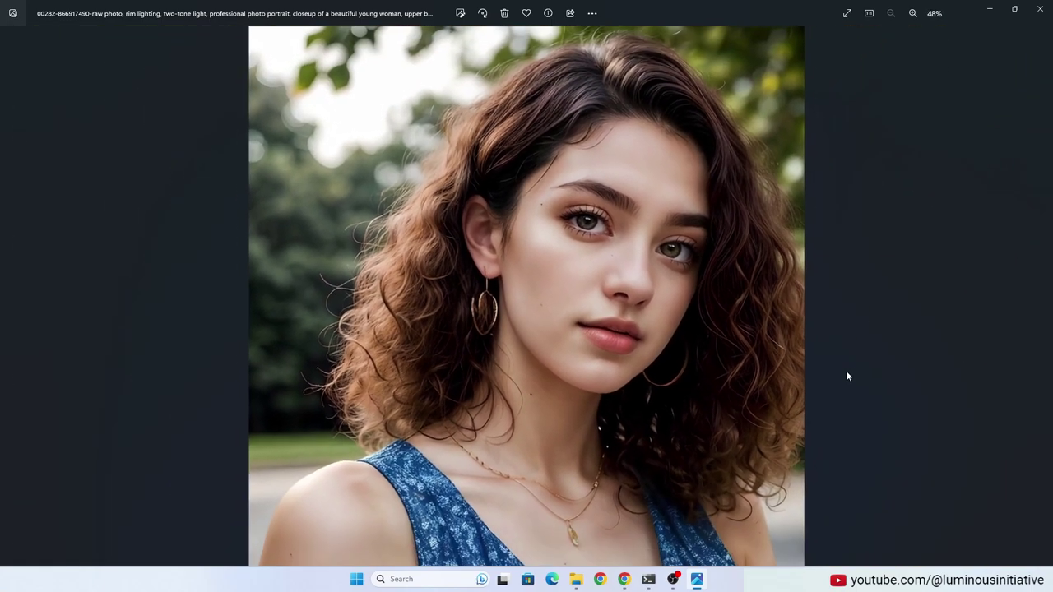
left_click(562, 537)
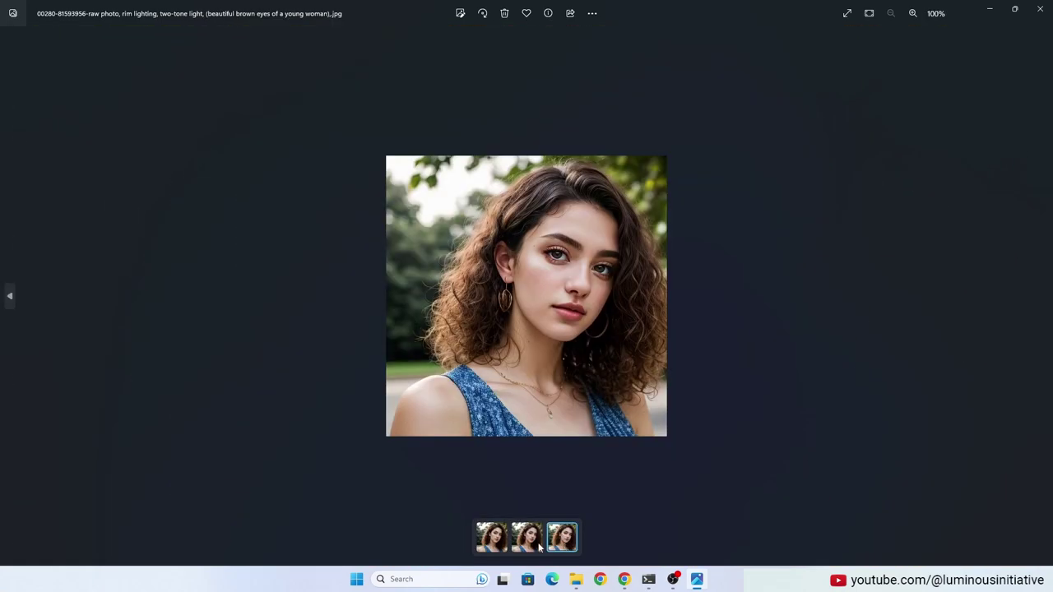
left_click(534, 532)
left_click(565, 543)
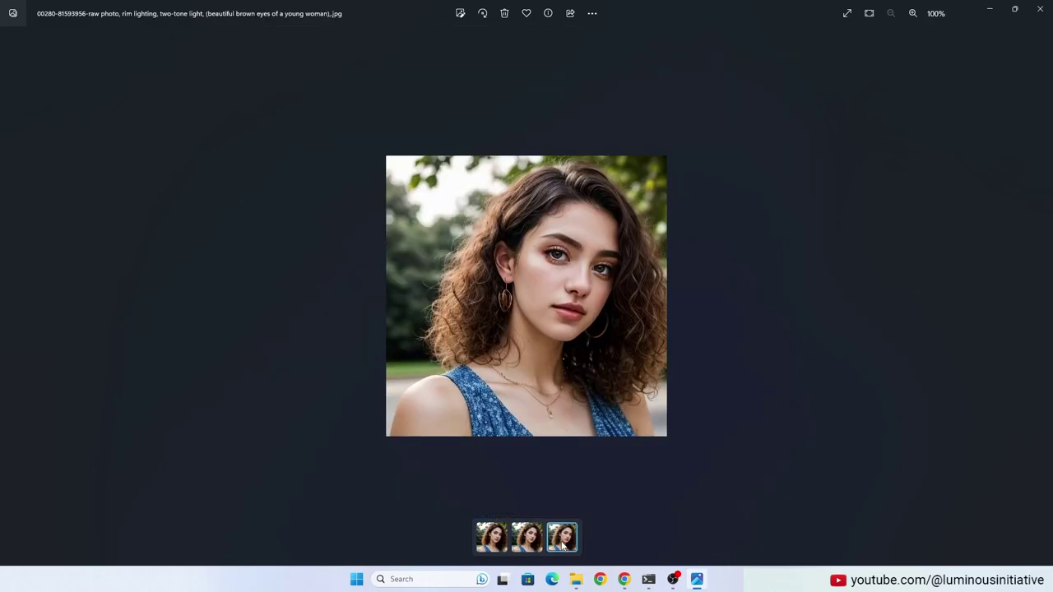